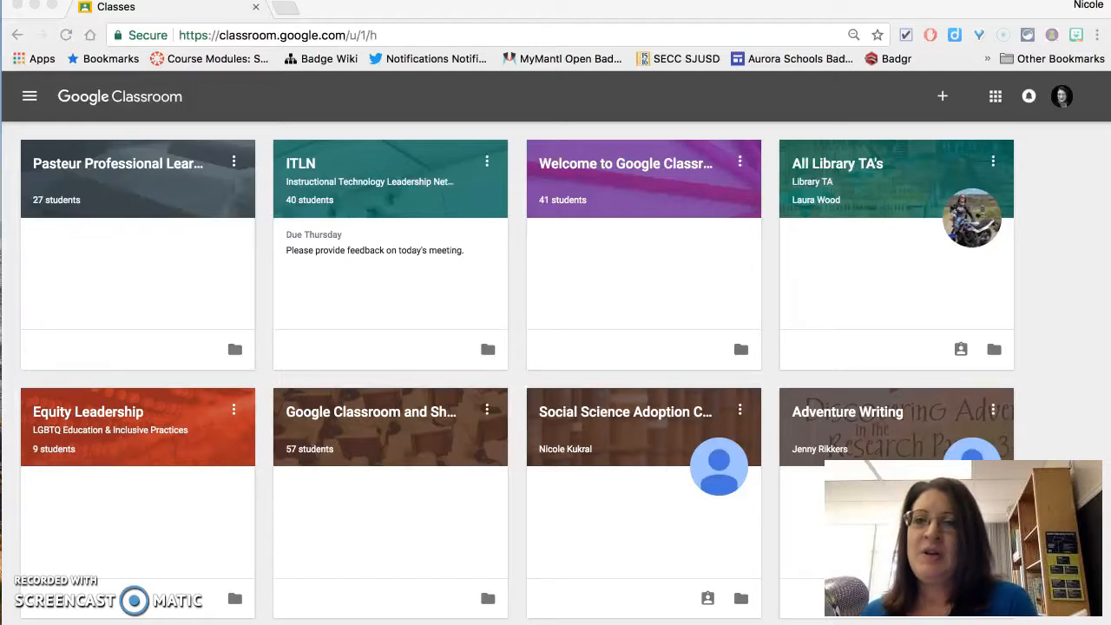
- Check the Welcome to Google Classroom class's card options, open the class, and view its Classwork and People pages
left_click(741, 164)
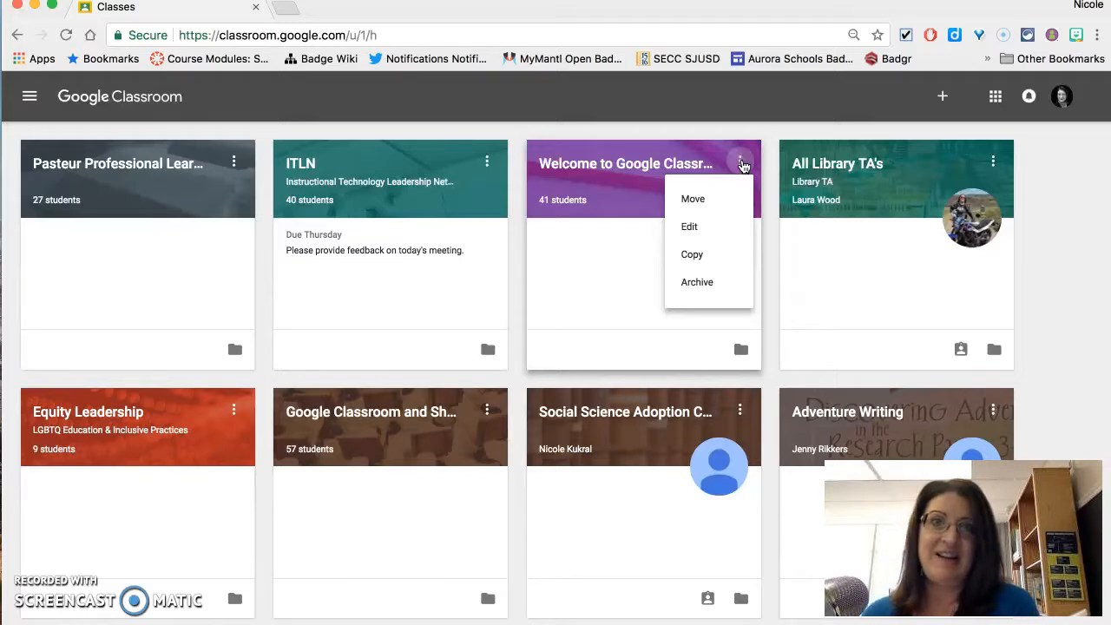
left_click(569, 174)
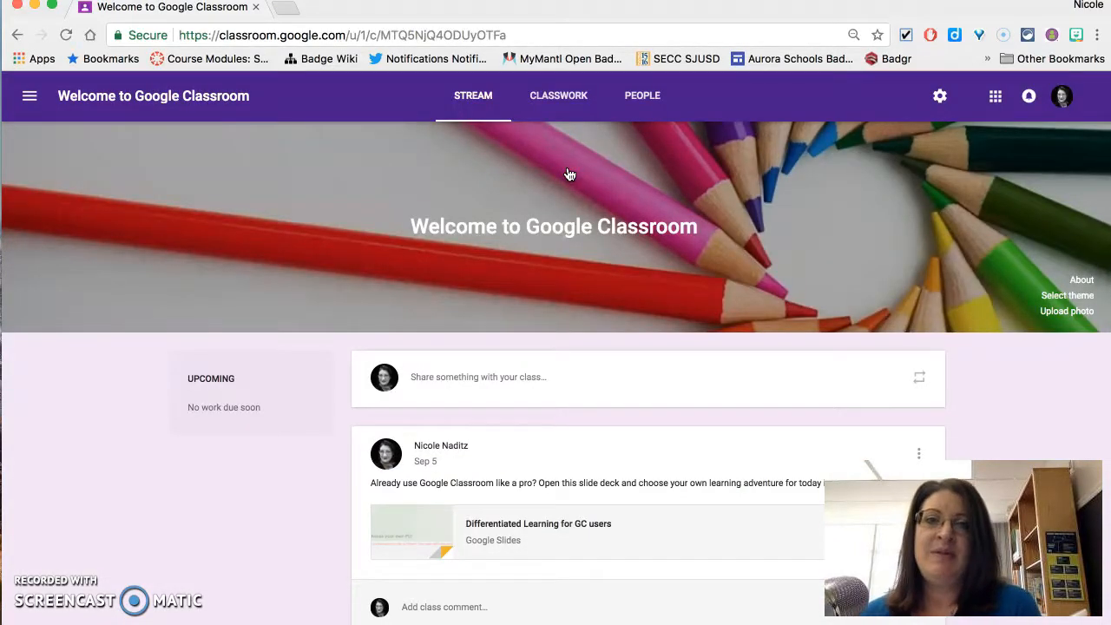
left_click(569, 108)
left_click(643, 100)
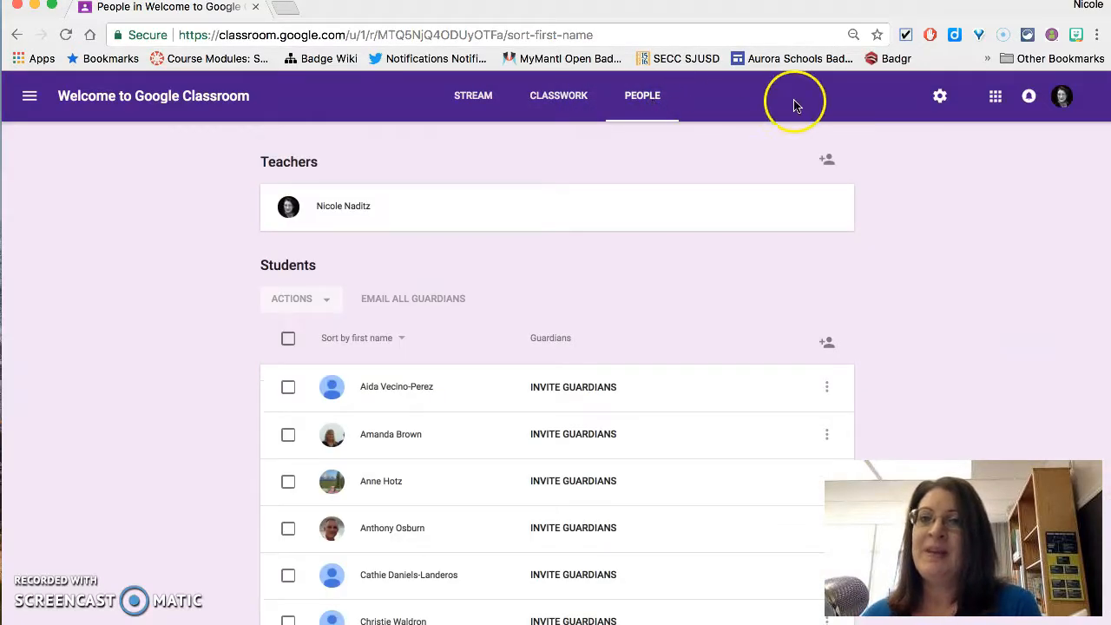
- Open the class settings and view the options for the class code
left_click(940, 97)
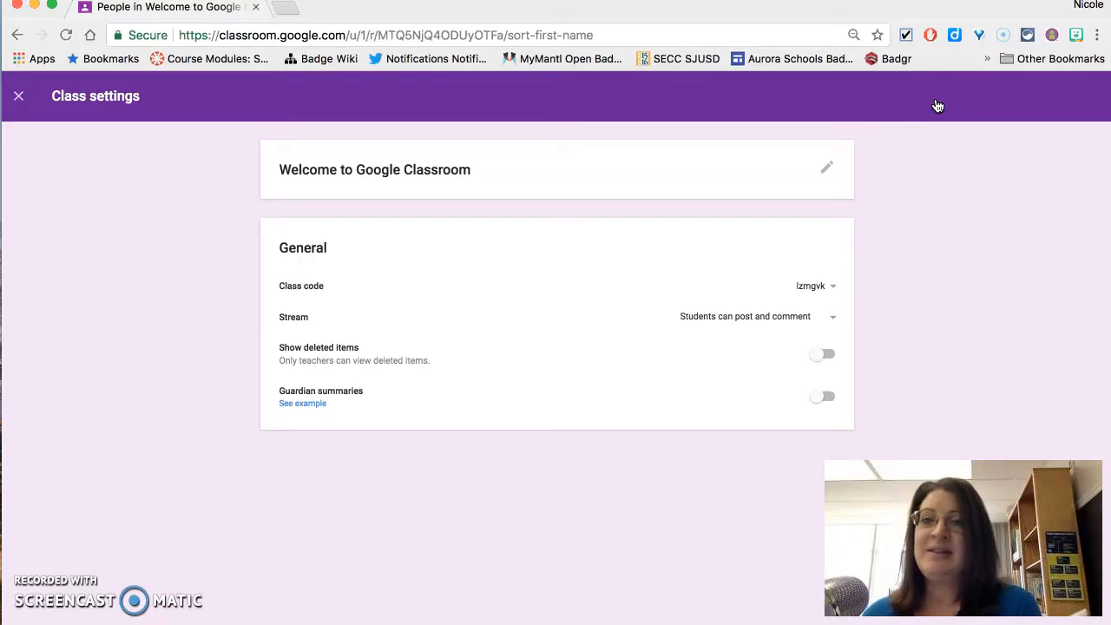
left_click(835, 287)
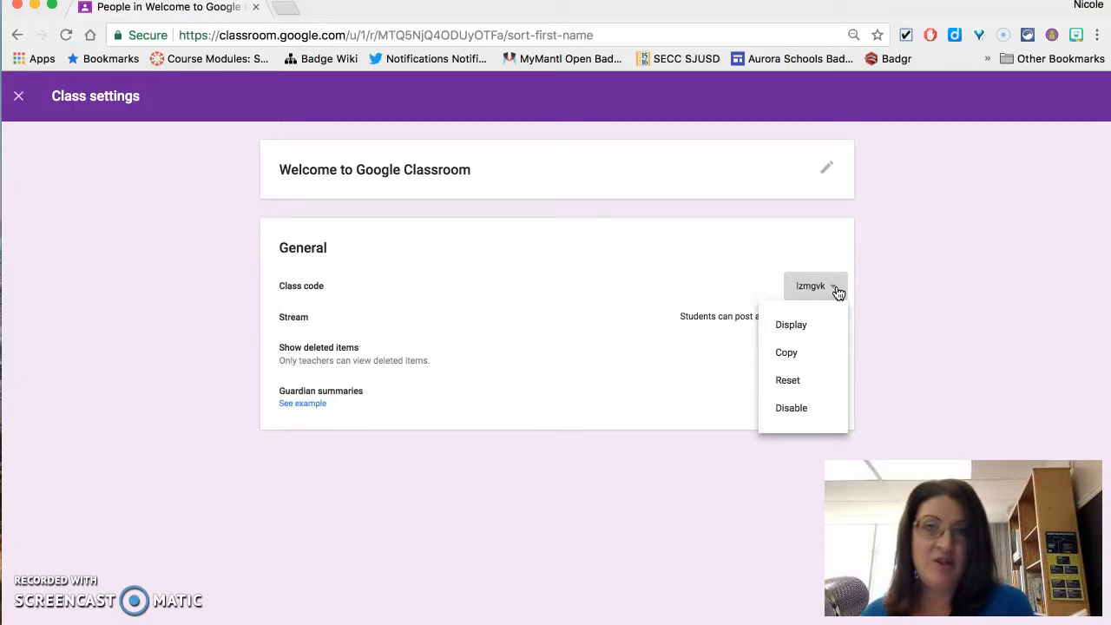
left_click_drag(838, 293, 821, 168)
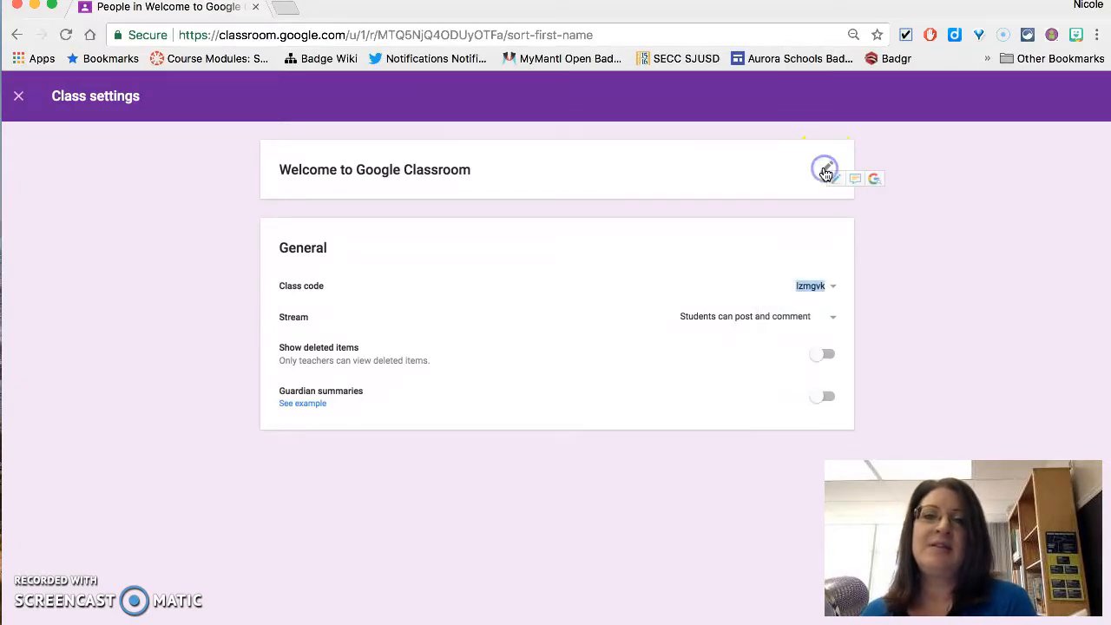
- View the editable class detail fields in the class settings and cancel the edit
left_click(826, 170)
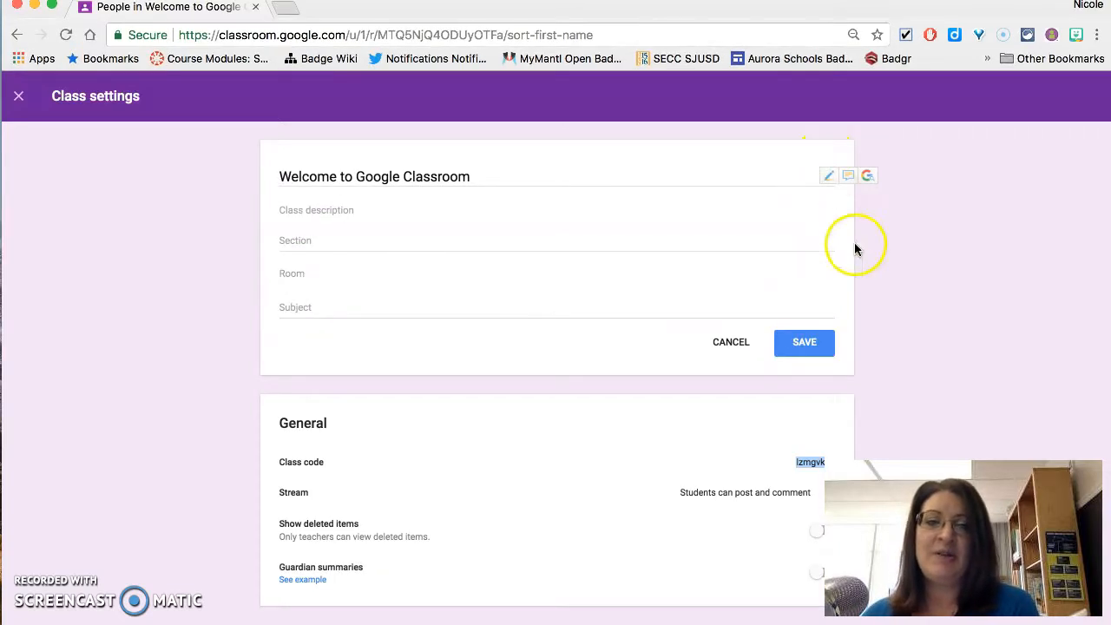
left_click(943, 412)
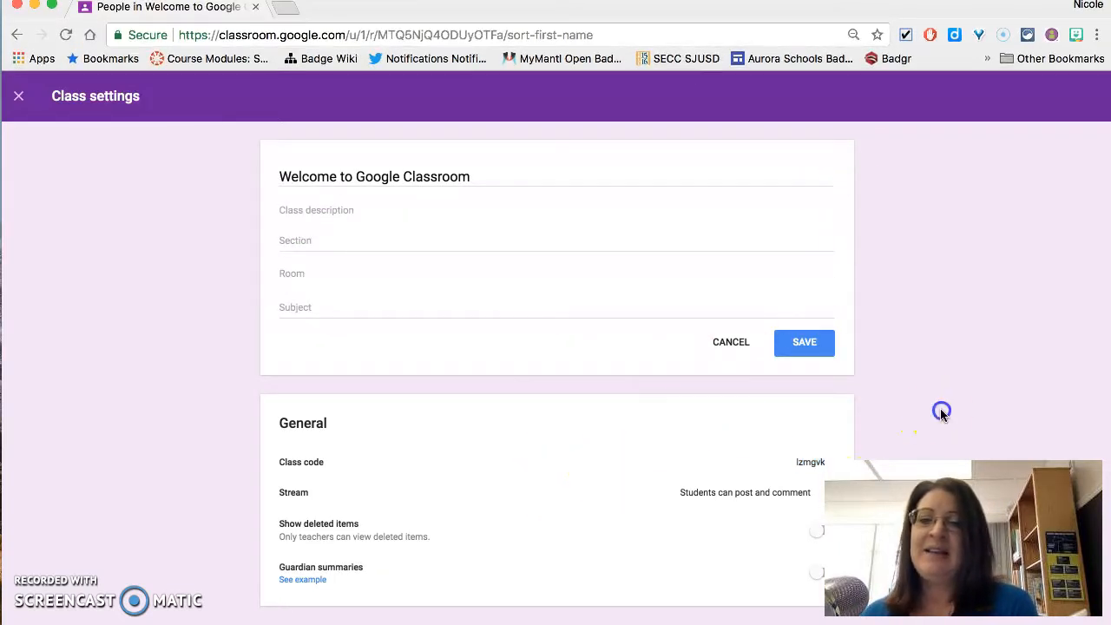
left_click(736, 339)
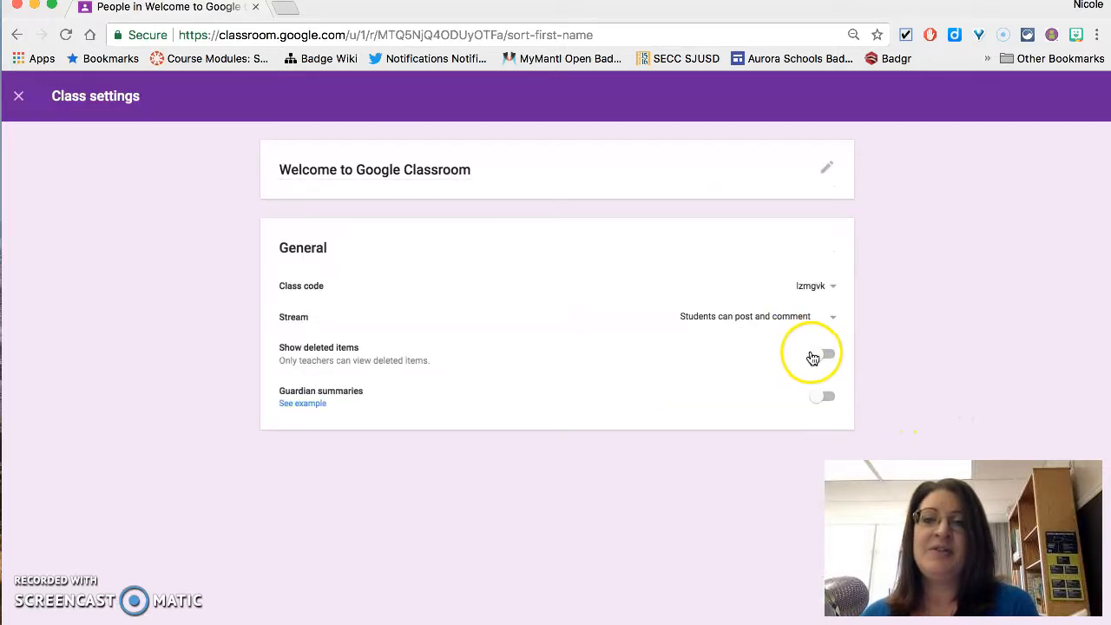
- View the Stream posting and commenting permission options and close the class settings
left_click(829, 319)
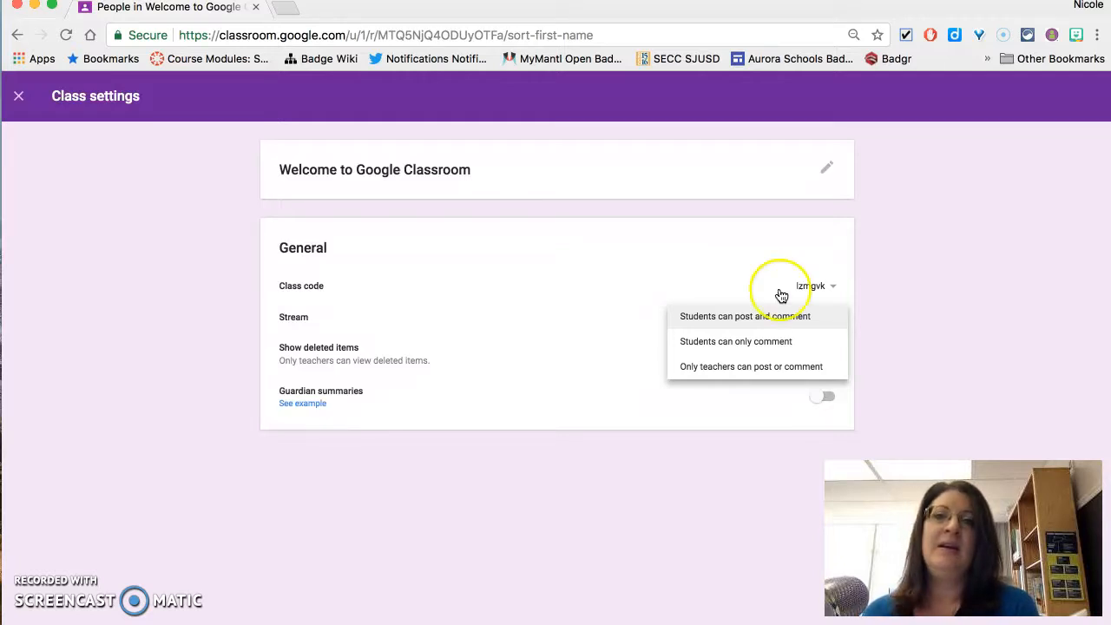
left_click(134, 171)
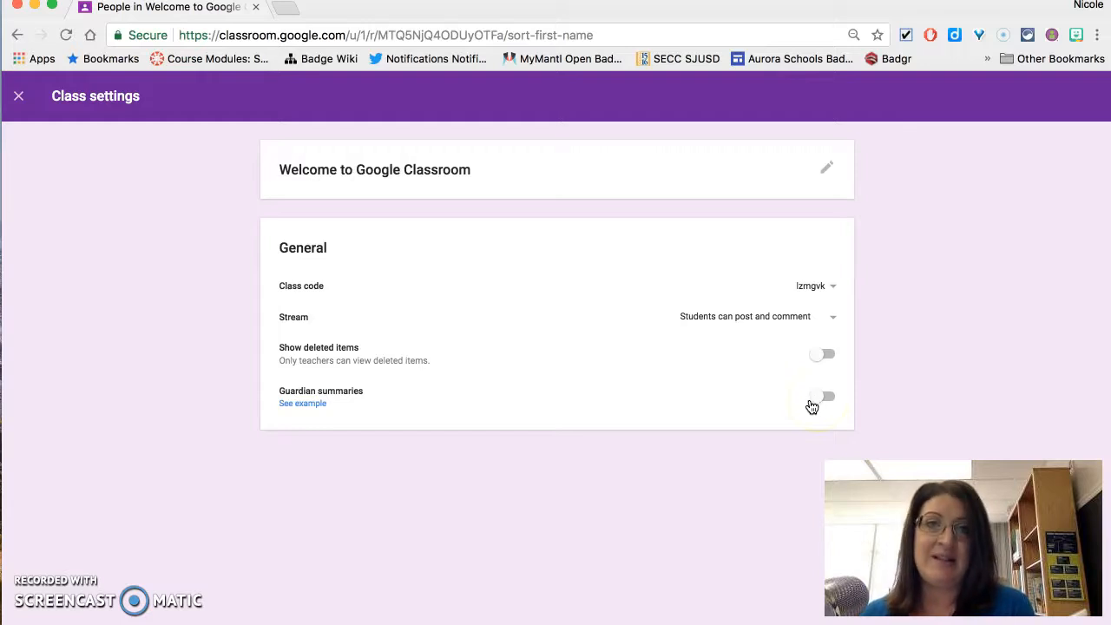
left_click(21, 99)
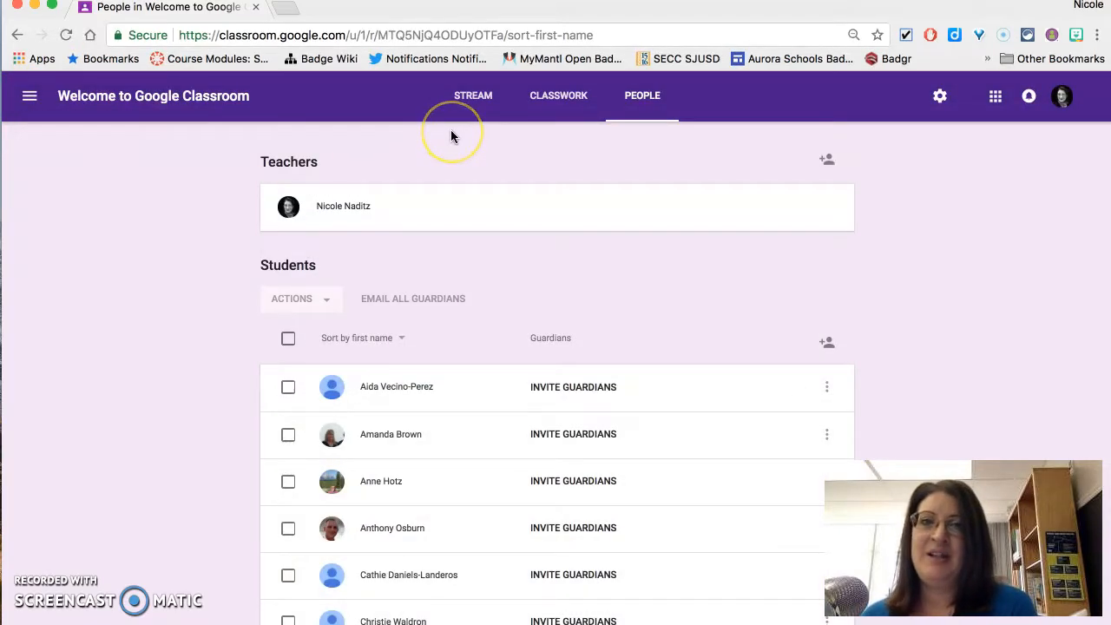
- Look through the list of taught classes in the main navigation
left_click(33, 95)
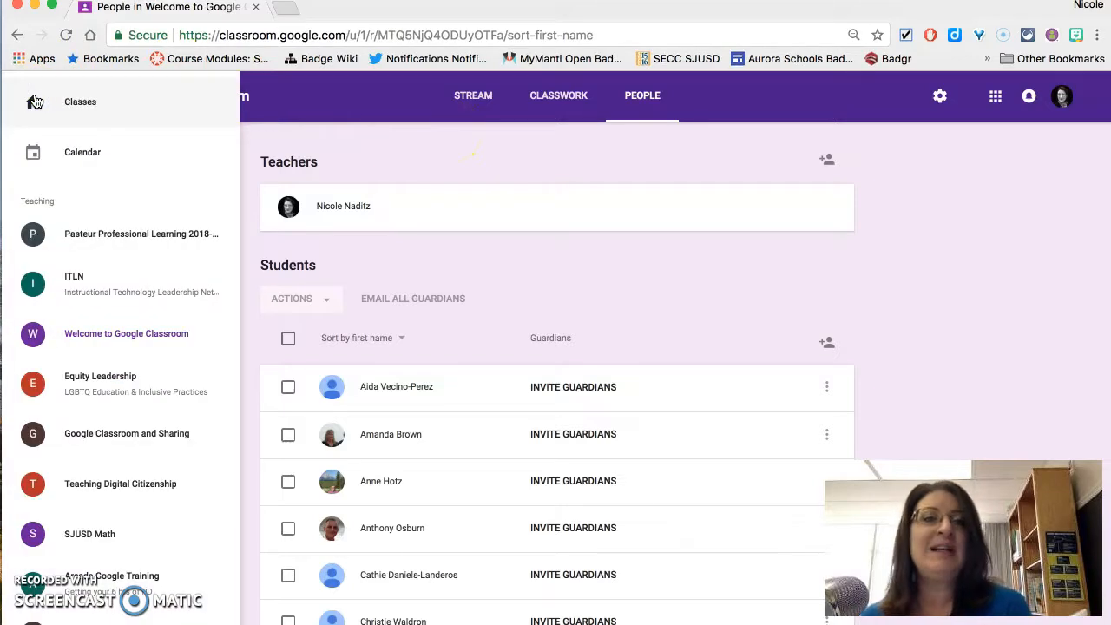
left_click(90, 111)
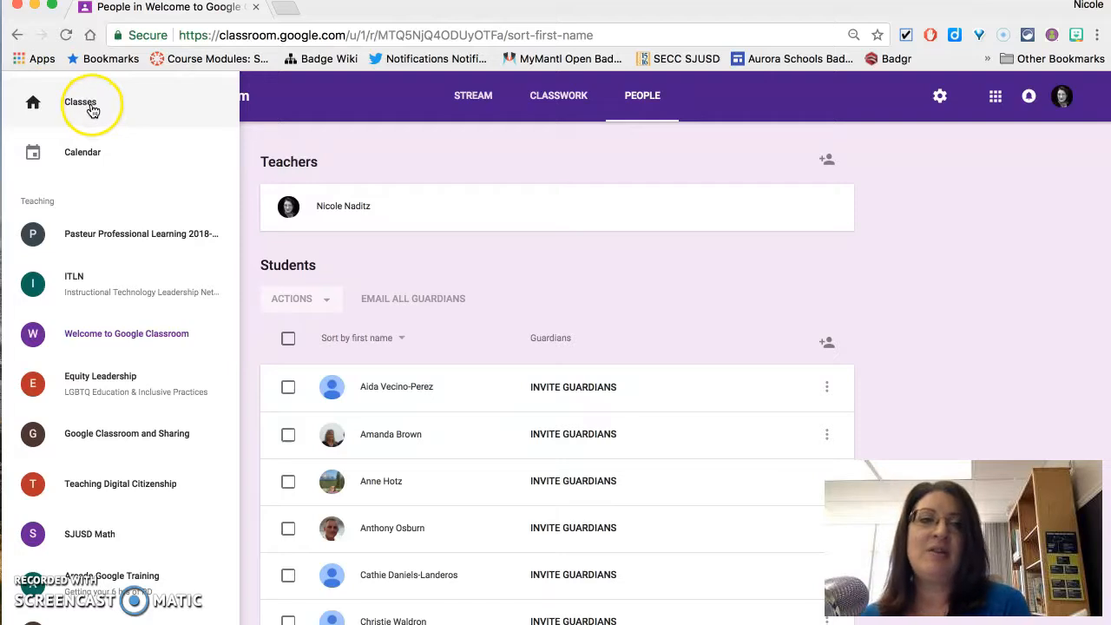
scroll(87, 372, "down", 3)
scroll(87, 367, "up", 3)
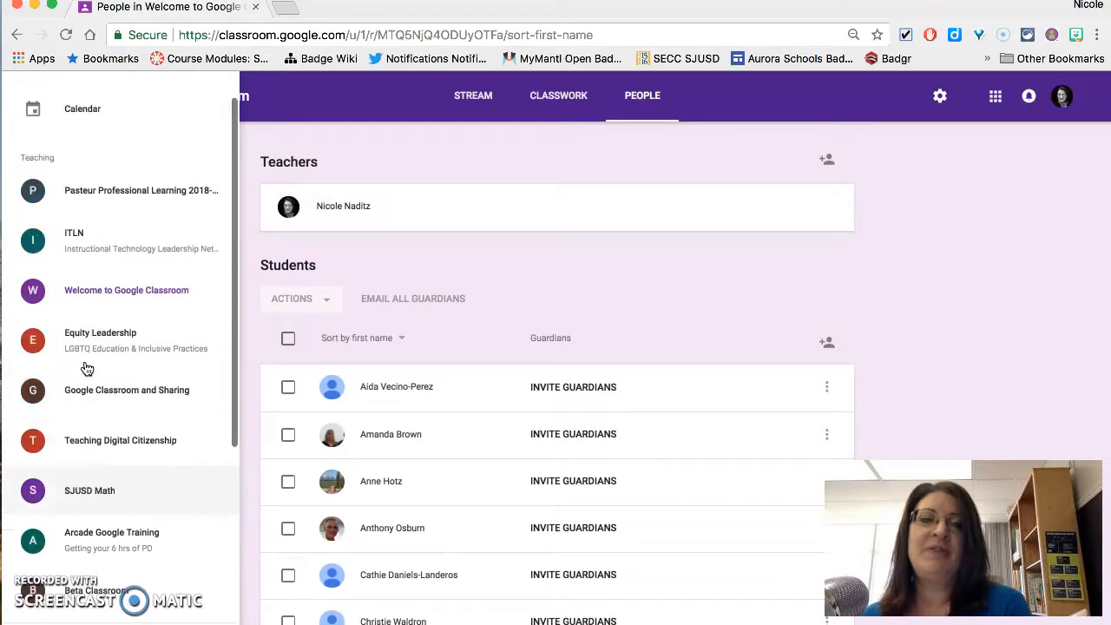
- Return to the Classes overview and open the Stream of the Welcome to Google Classroom class
left_click(87, 126)
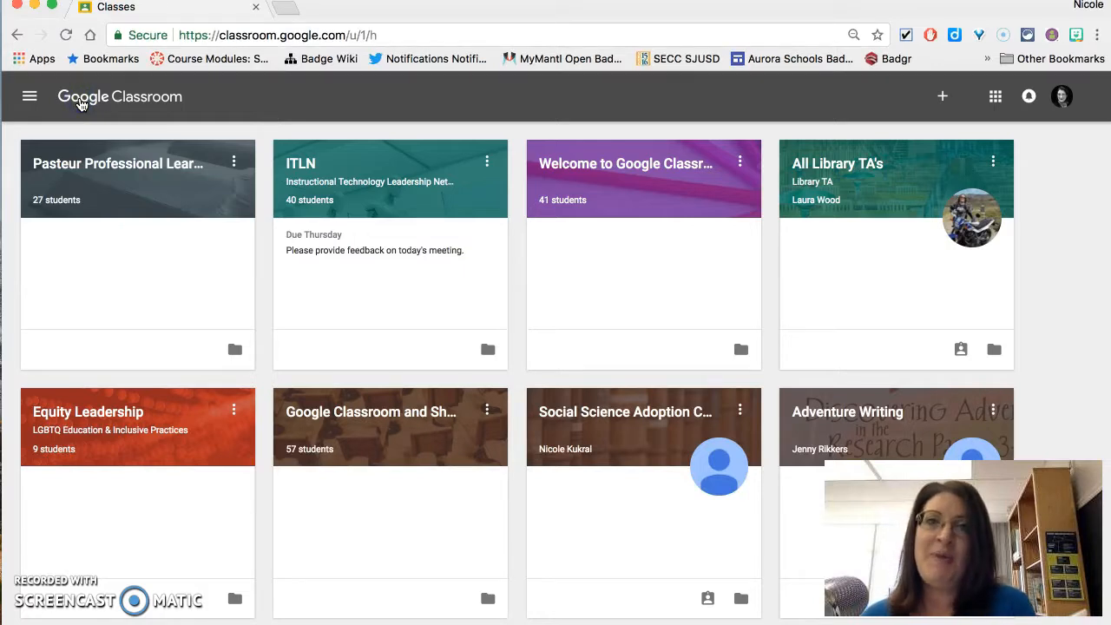
left_click(612, 166)
left_click(476, 99)
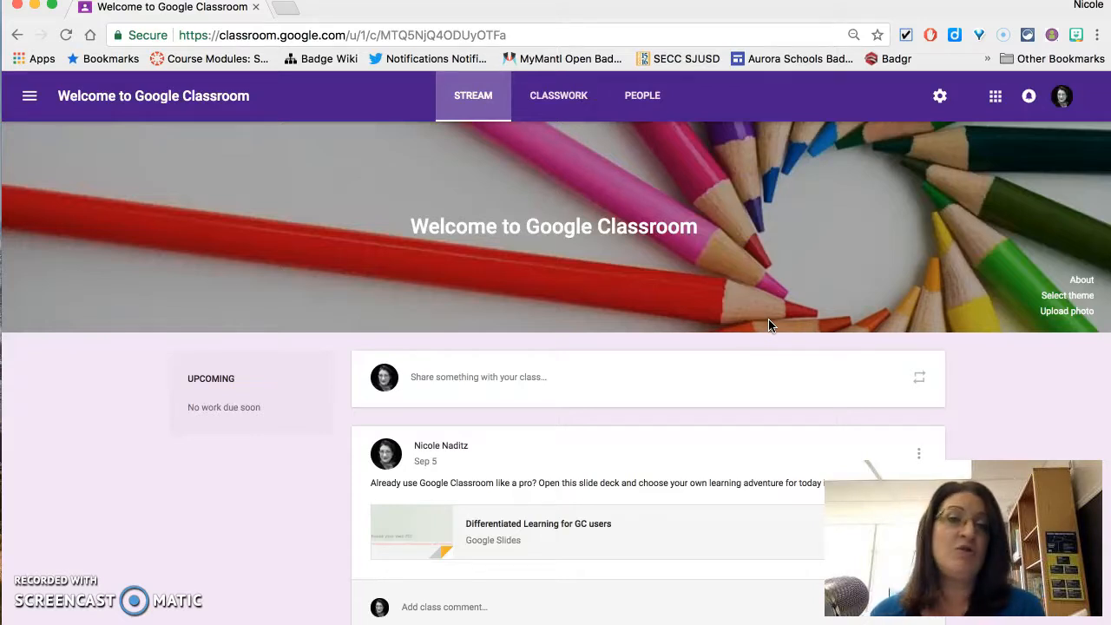
- Draft a Stream announcement reading "hello" and view its posting options
left_click(452, 377)
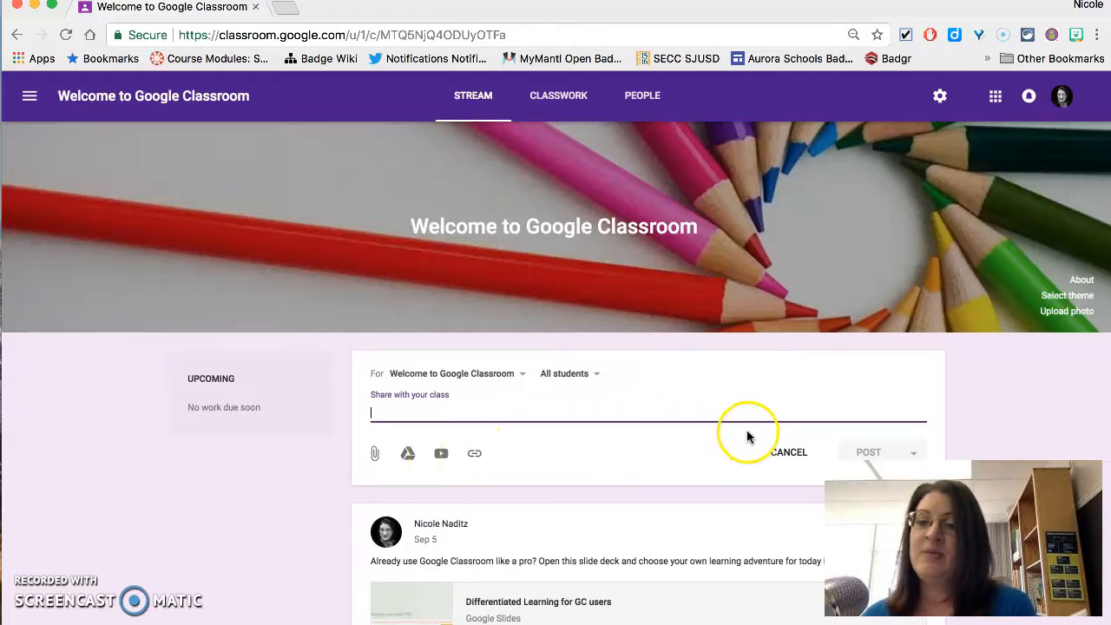
type("hello")
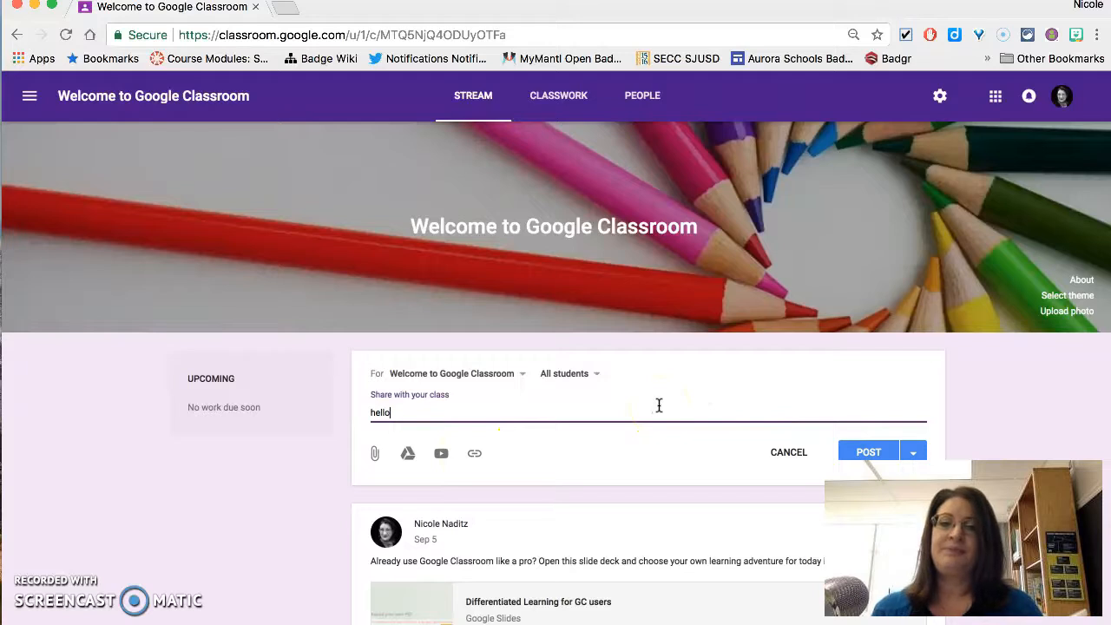
left_click(919, 449)
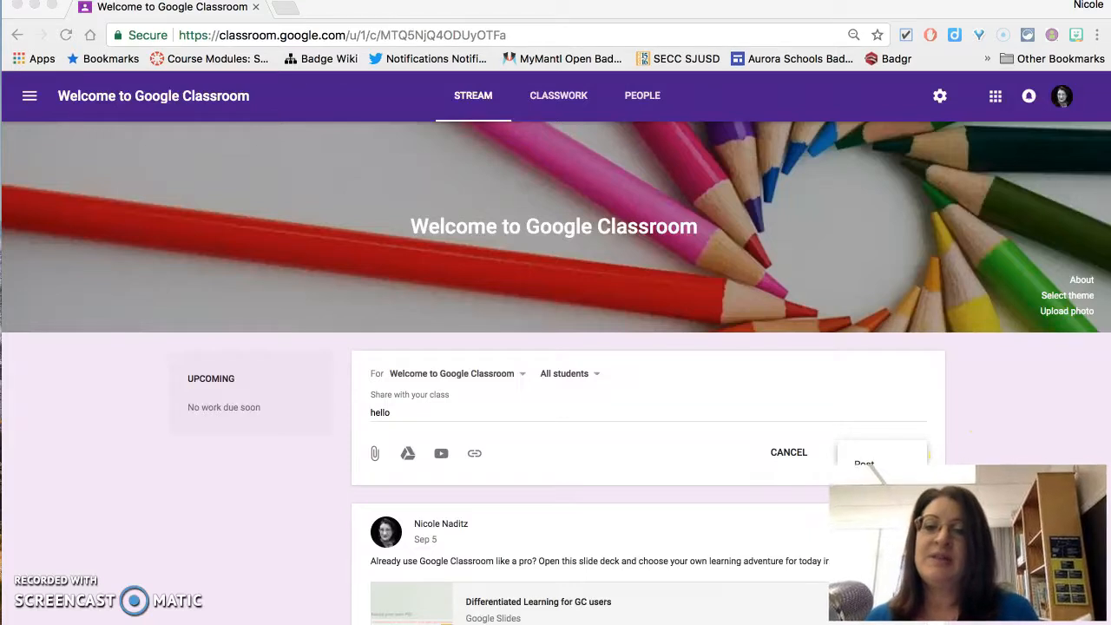
left_click(724, 395)
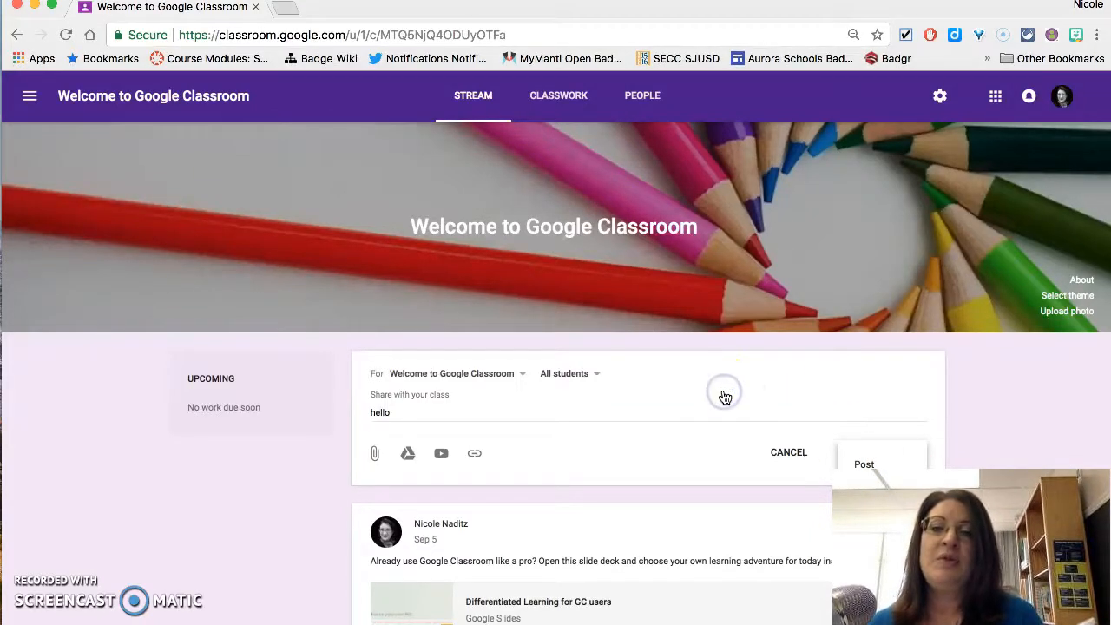
- Clear the text of the announcement draft
left_click(408, 415)
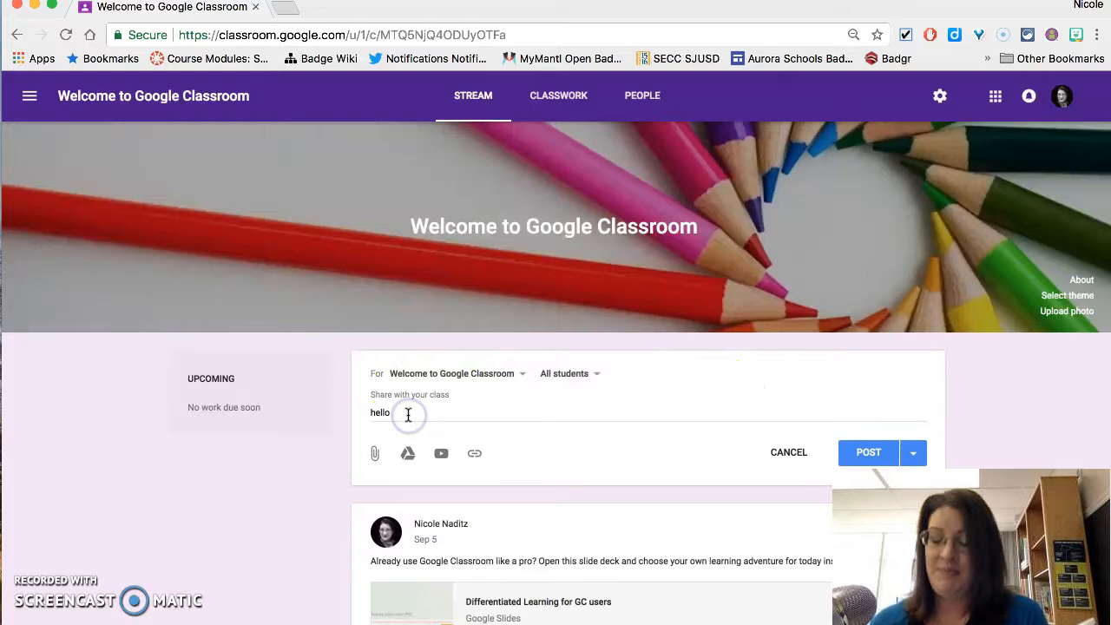
left_click(408, 415)
key("BackSpace")
key("BackSpace")
key("BackSpace")
key("BackSpace")
key("BackSpace")
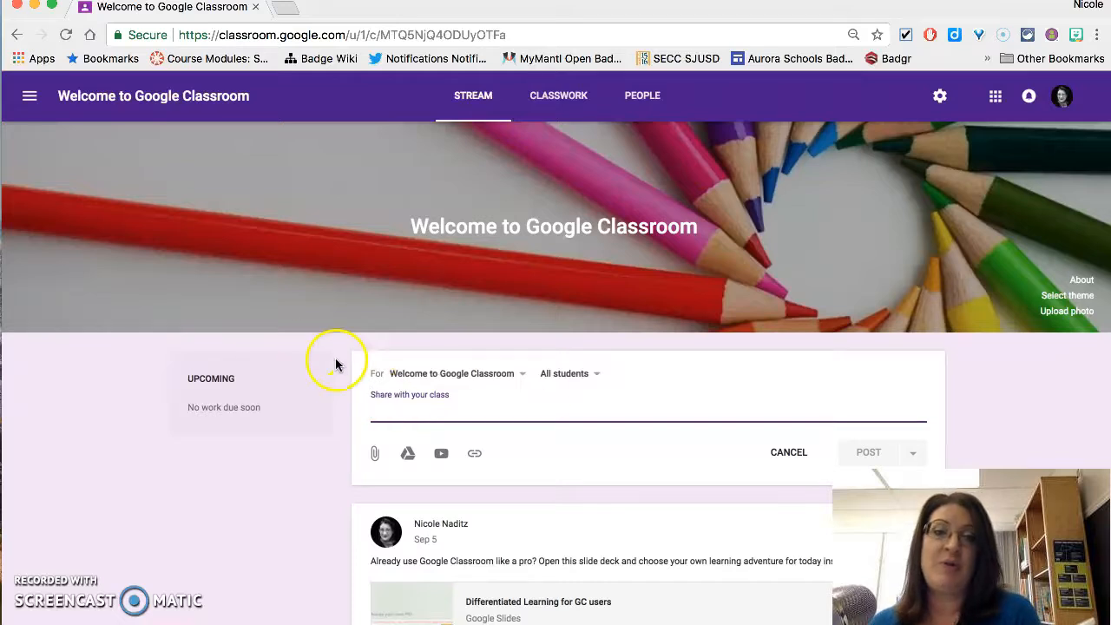
- View the class and student recipient choices for the announcement and cancel the draft
left_click(521, 373)
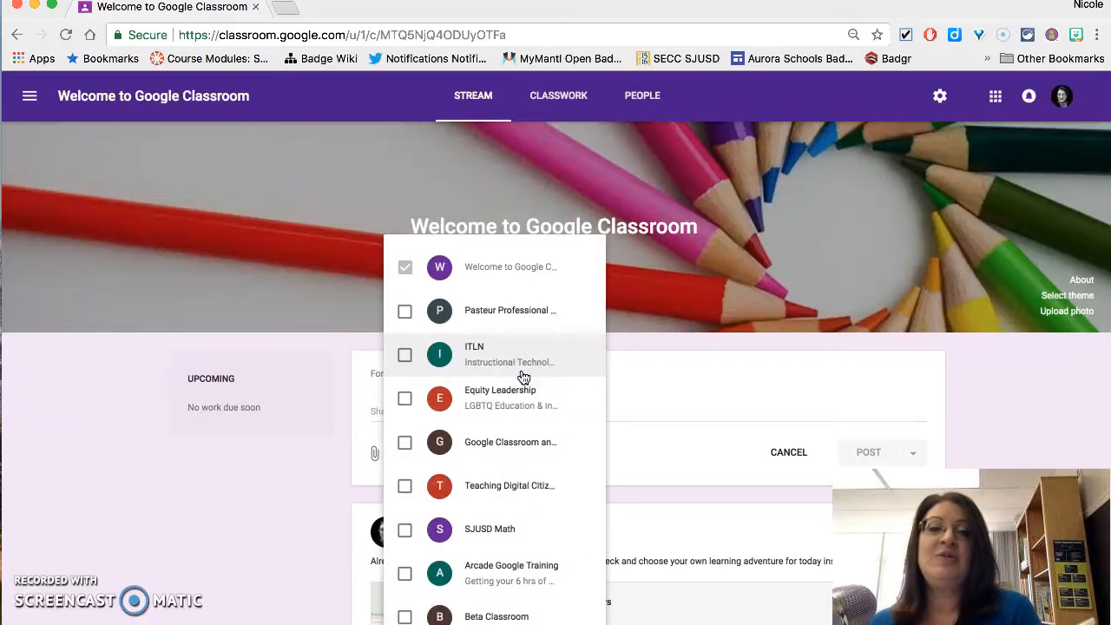
left_click(665, 379)
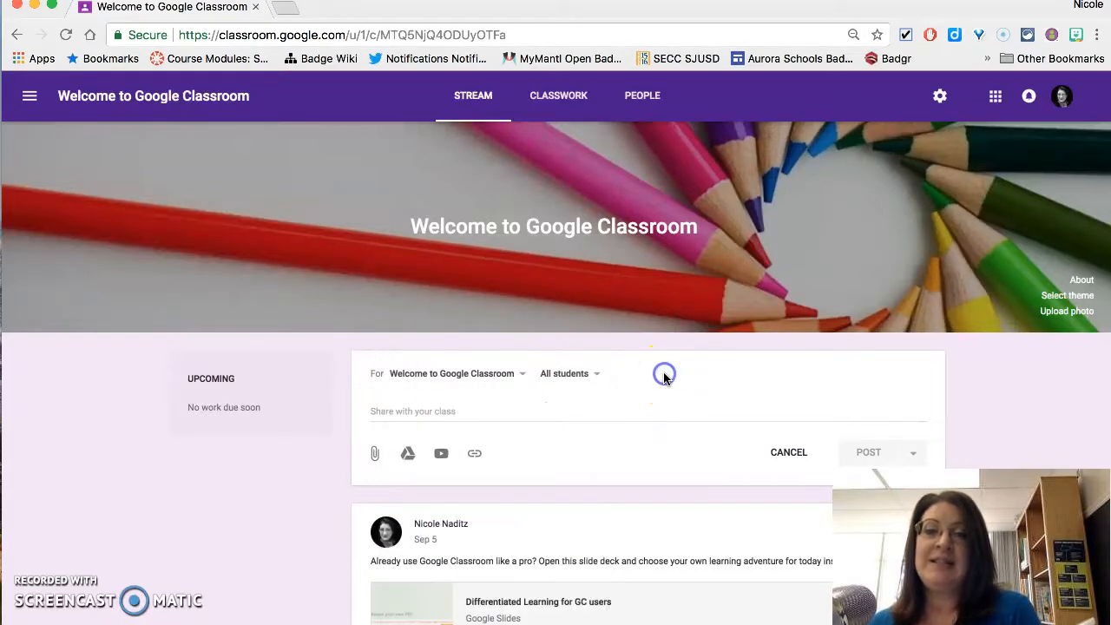
left_click(597, 379)
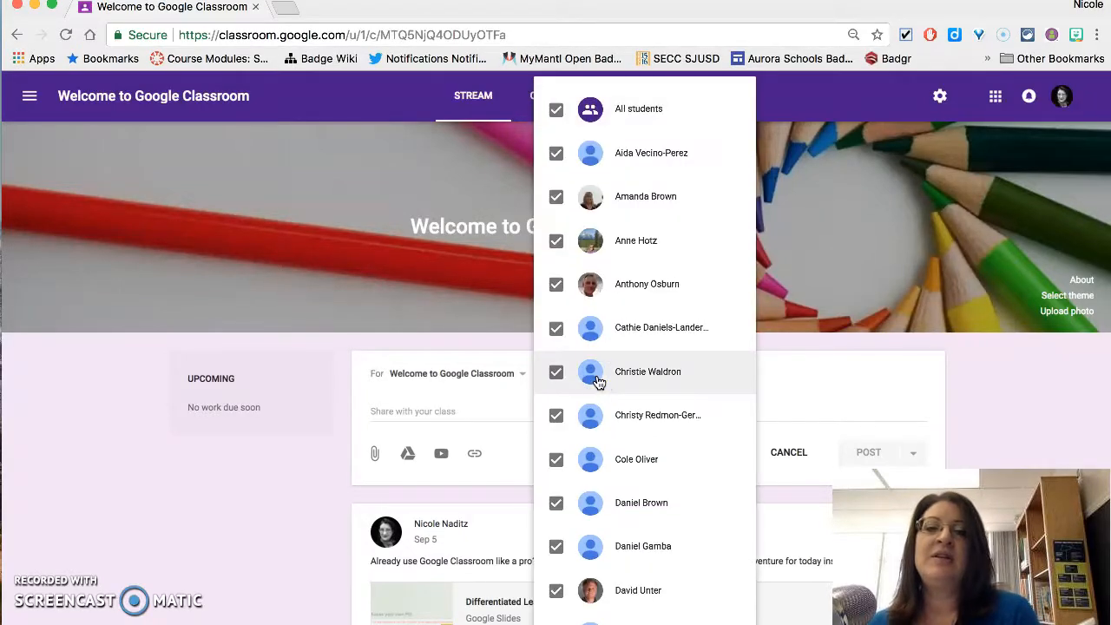
left_click(774, 394)
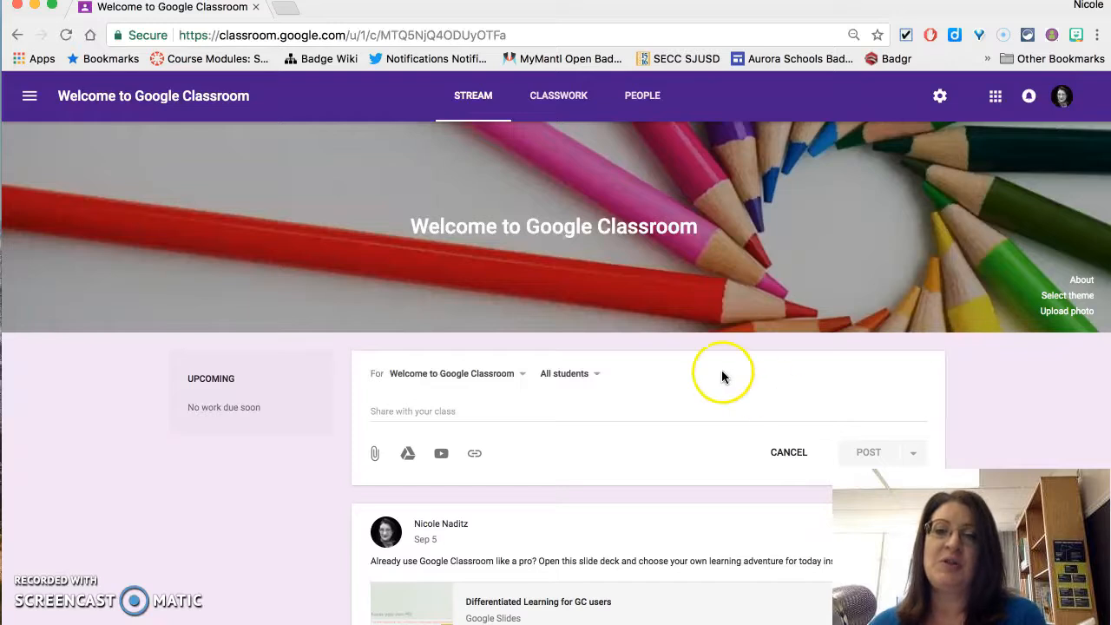
left_click(779, 458)
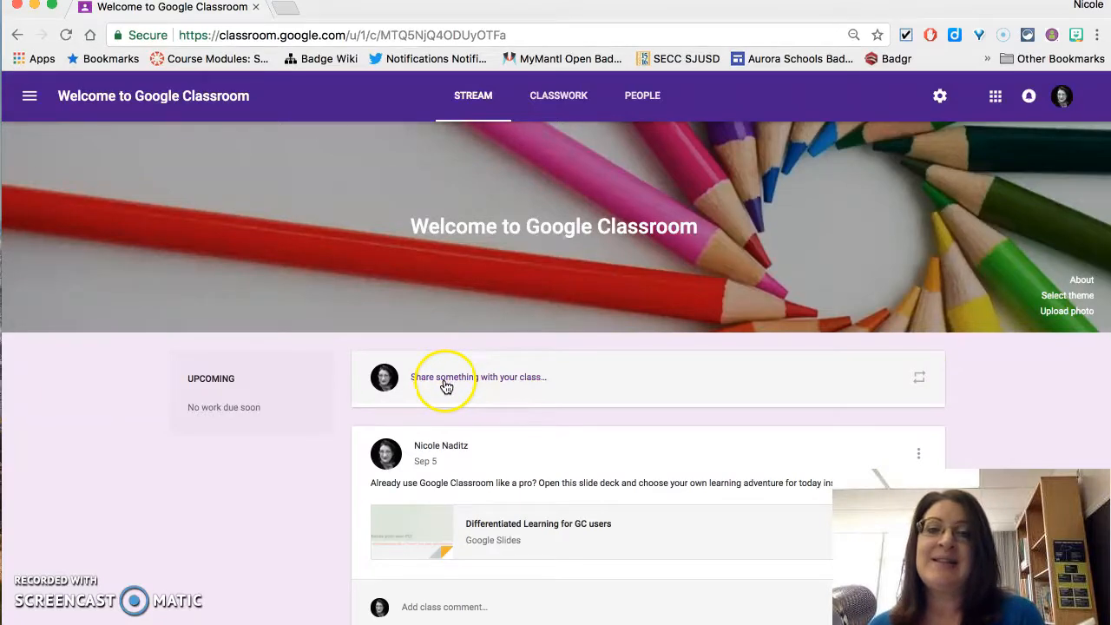
- Reuse the ITLN post about the Instructional Technology Visioning Stakeholder Group as an announcement draft, and close it without posting
left_click(922, 382)
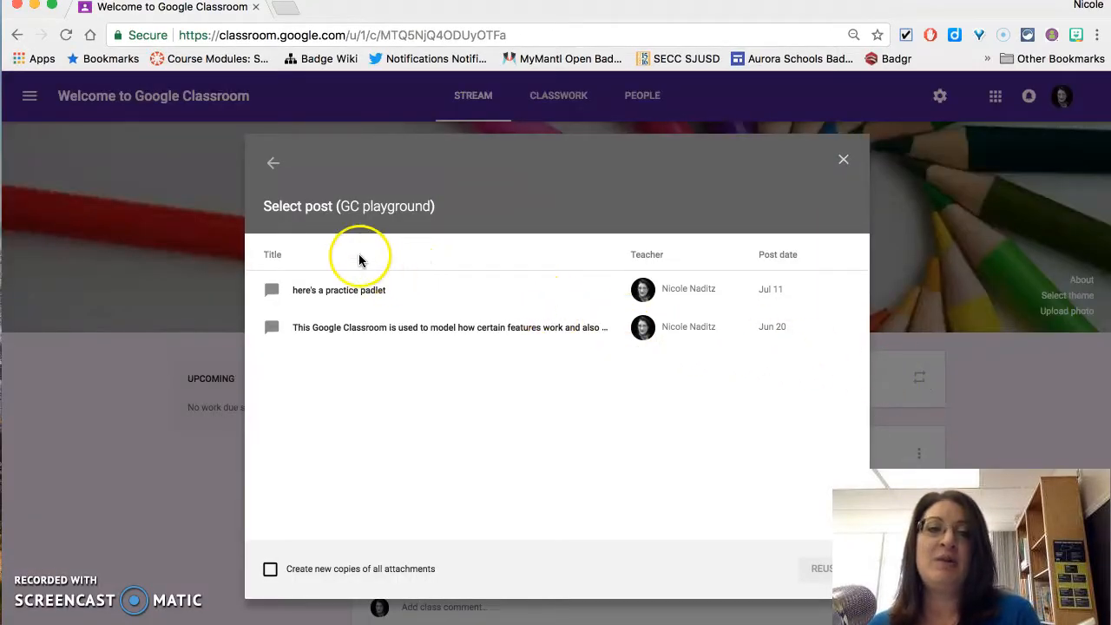
left_click(272, 164)
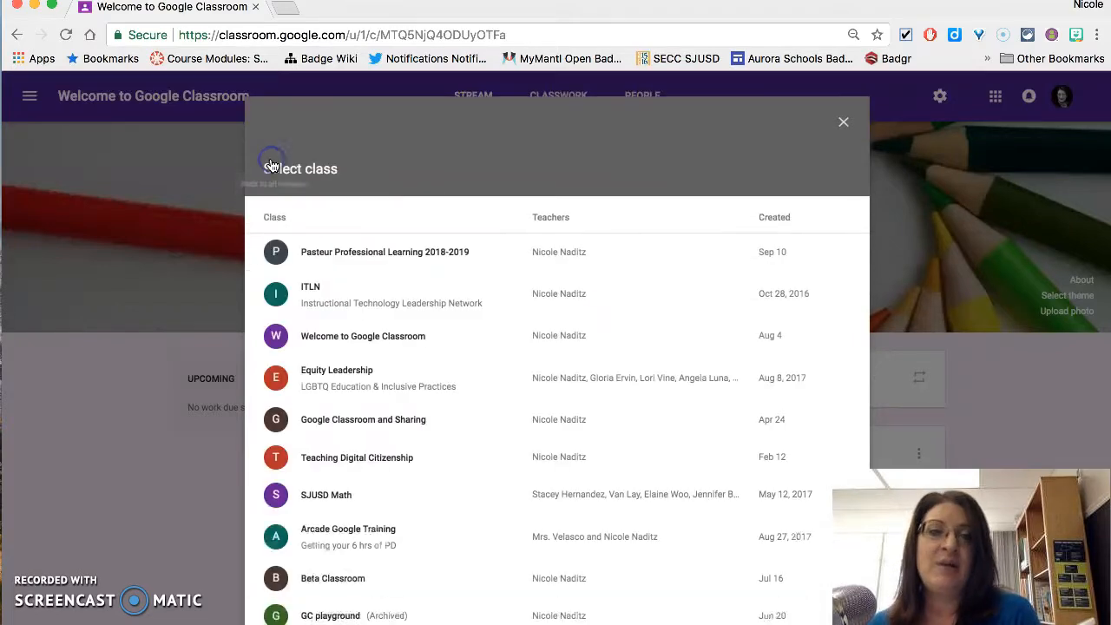
left_click(351, 317)
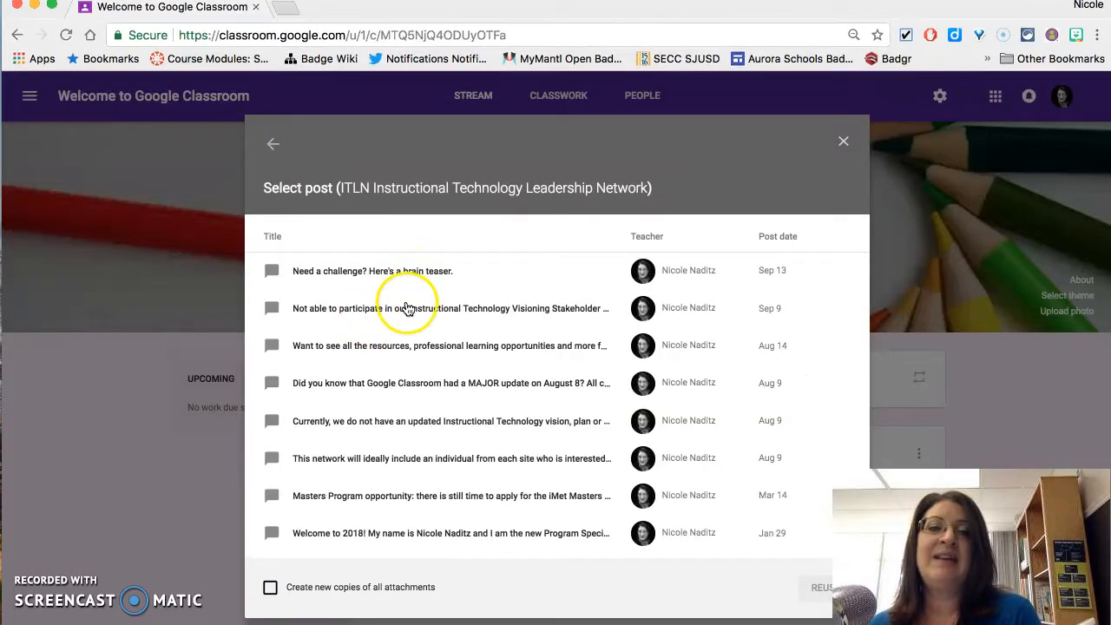
left_click(406, 310)
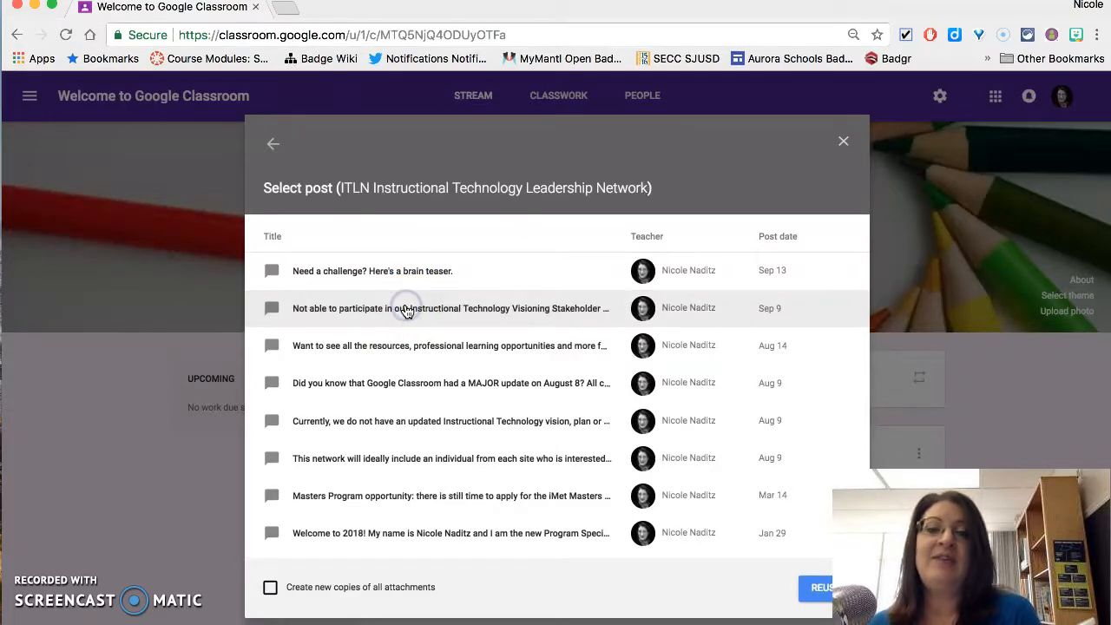
left_click(813, 588)
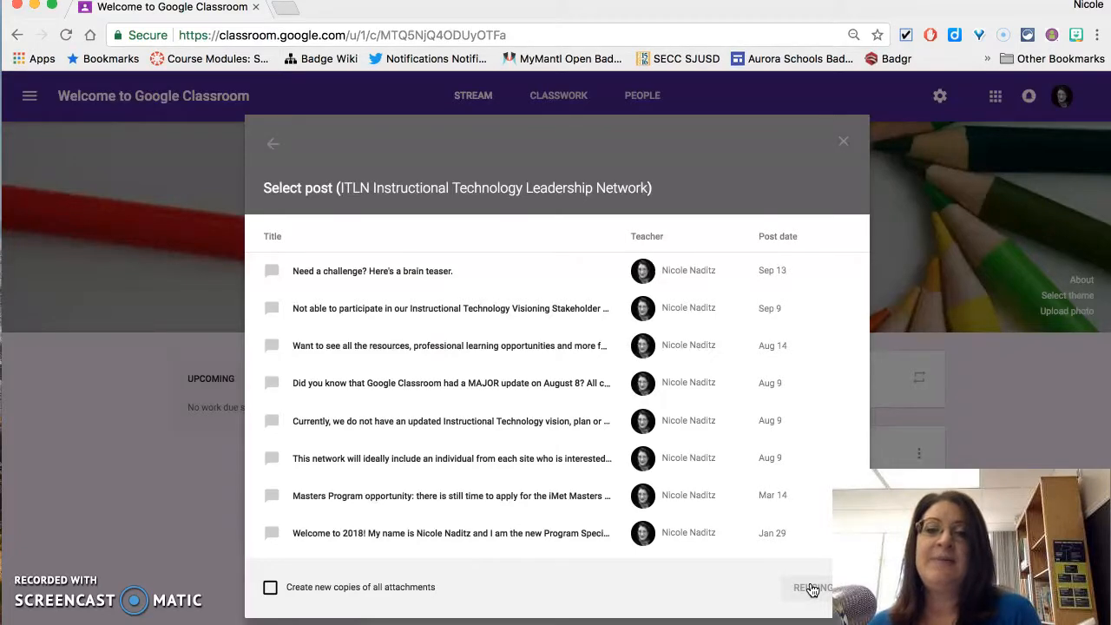
left_click(812, 589)
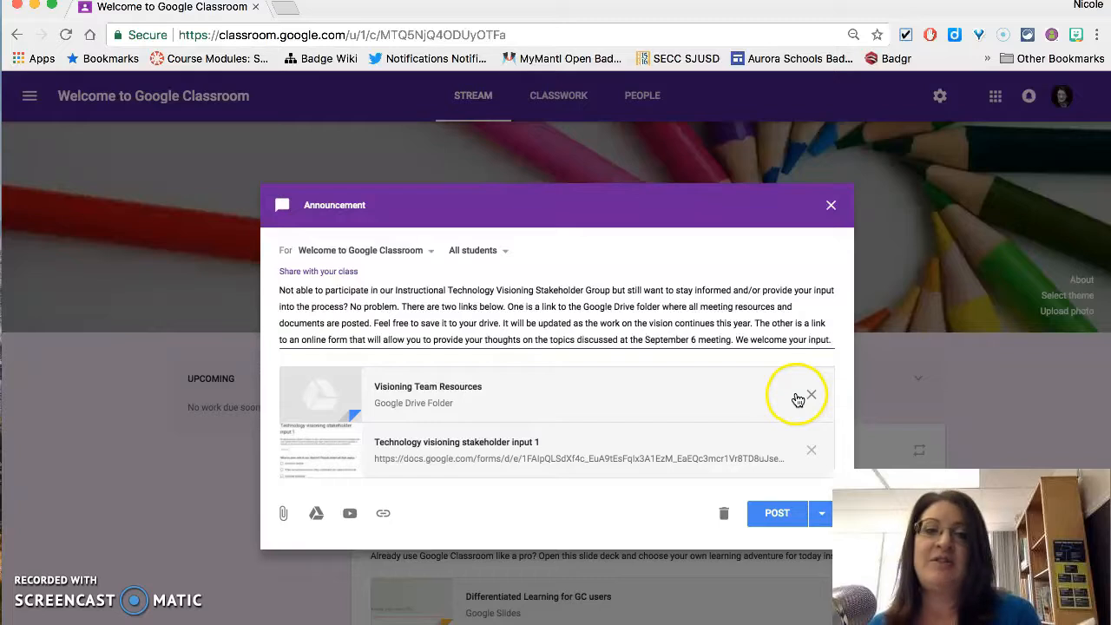
left_click(832, 209)
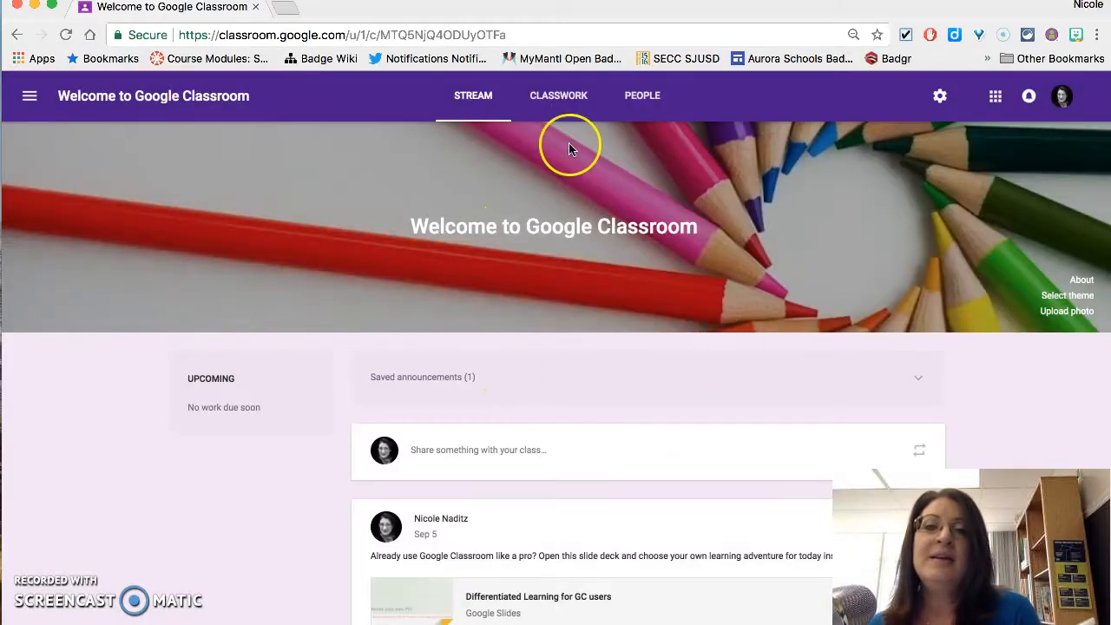
- Open the class's Classwork page and view its create options and the existing topics and items
left_click(548, 96)
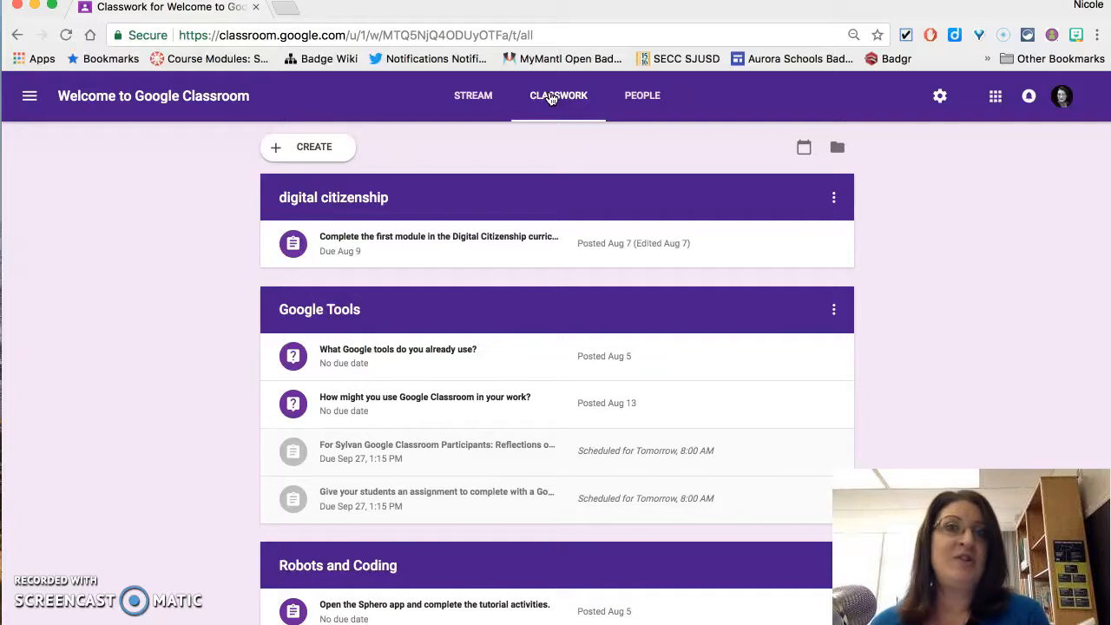
left_click(295, 151)
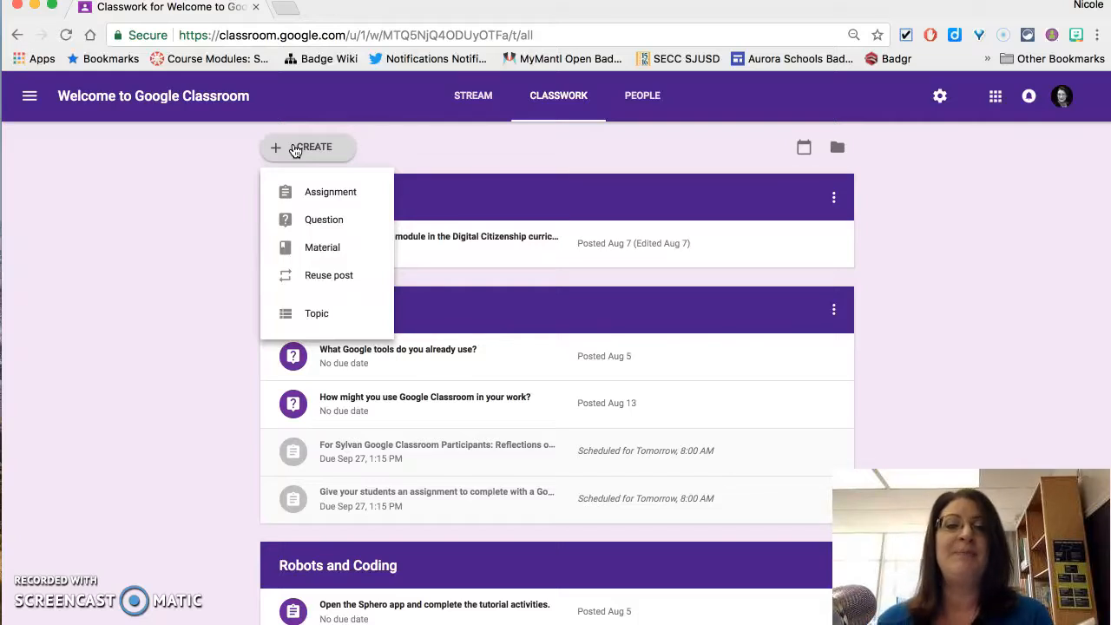
left_click(295, 149)
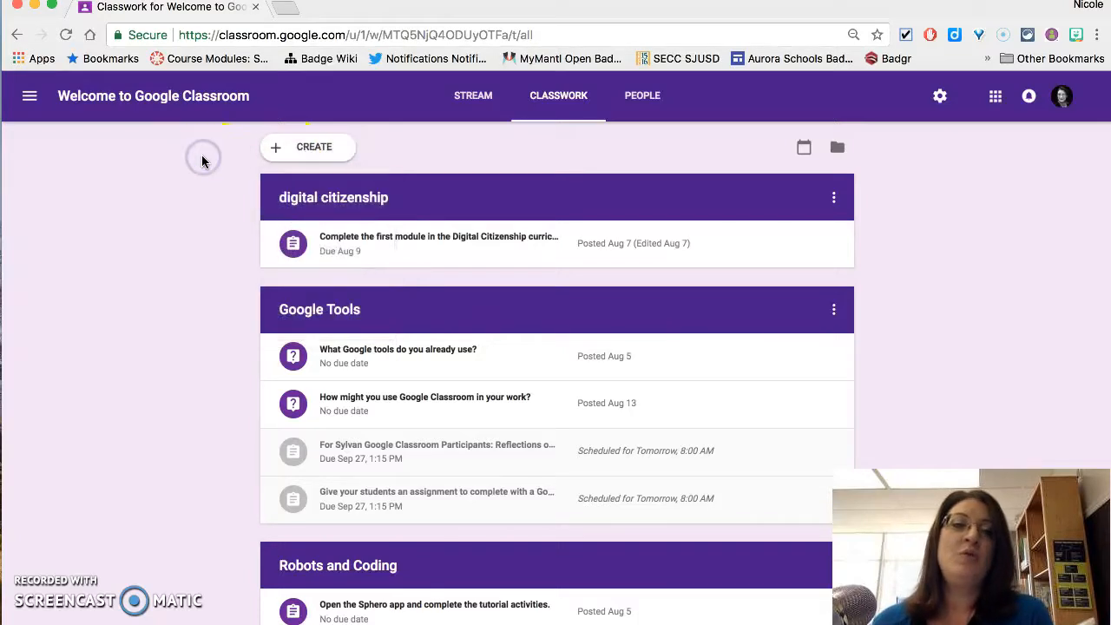
scroll(385, 360, "down", 1)
scroll(384, 360, "up", 1)
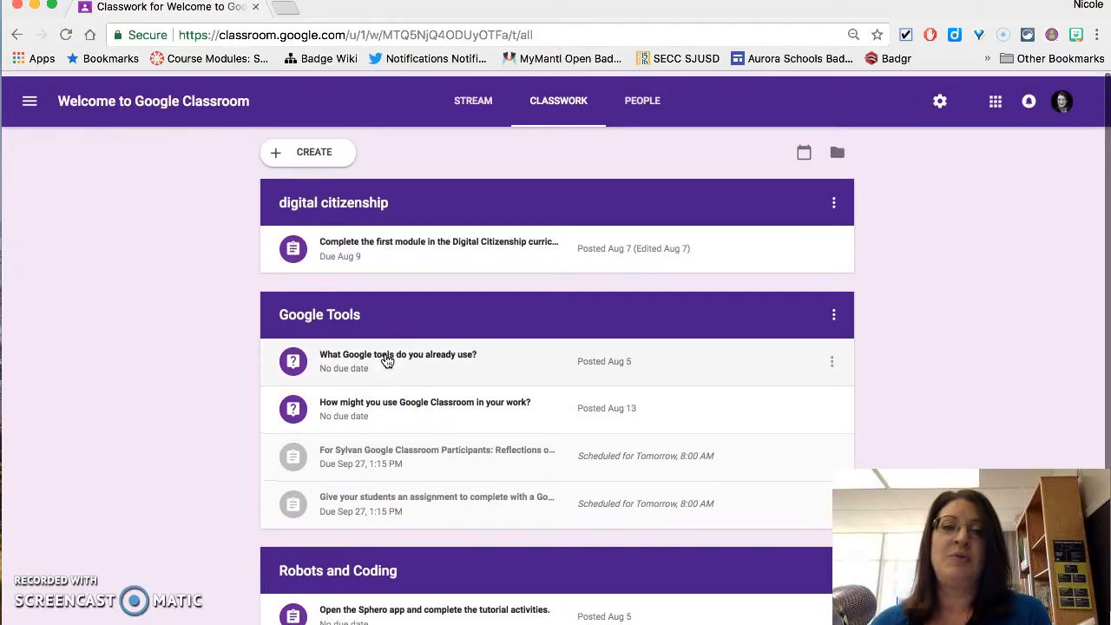
left_click(294, 252)
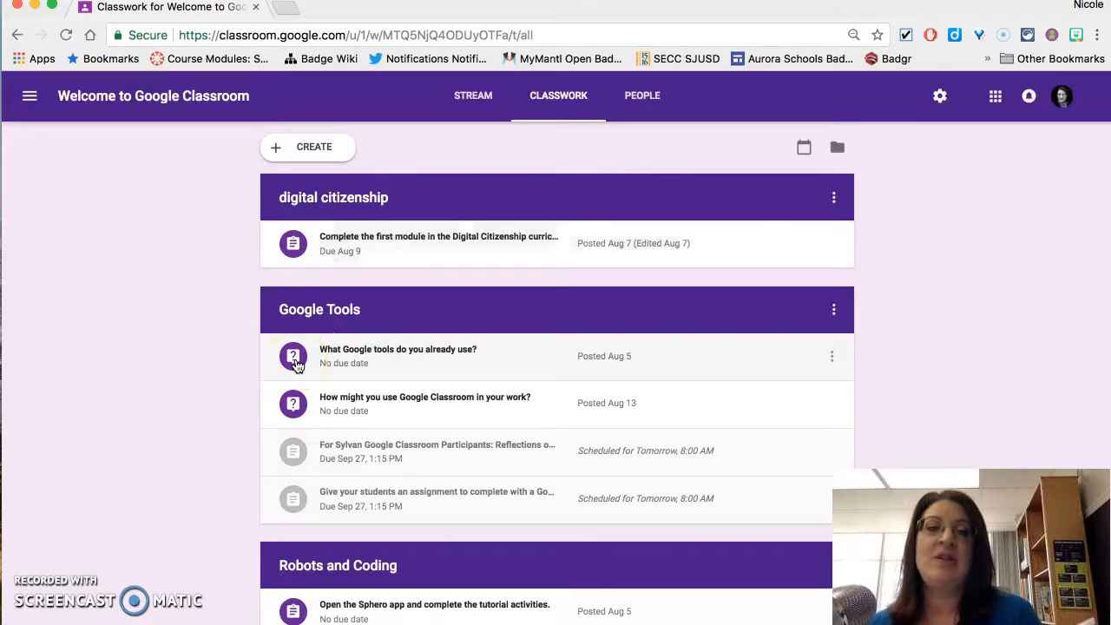
- Start a new material titled "Common Sense Media" and assign it to the digital citizenship topic
left_click(330, 146)
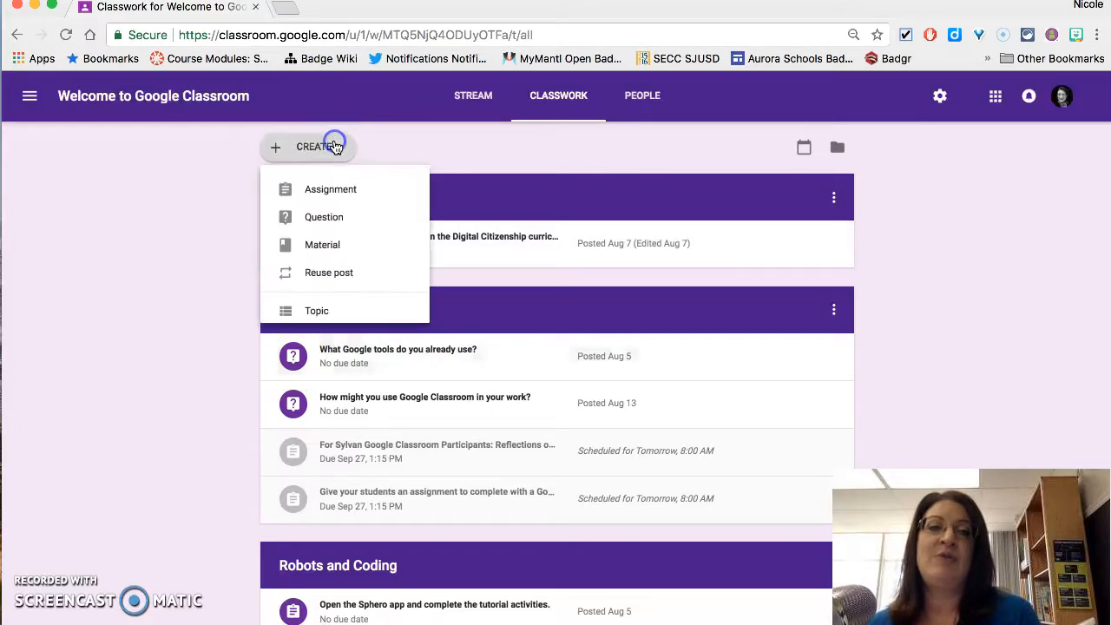
left_click(323, 248)
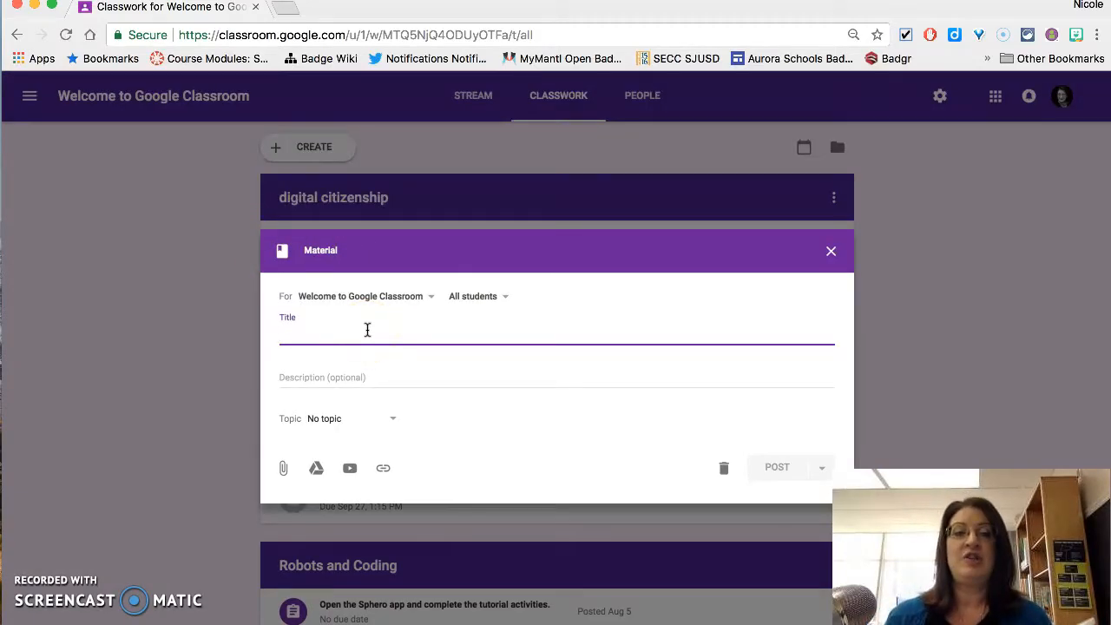
type("c")
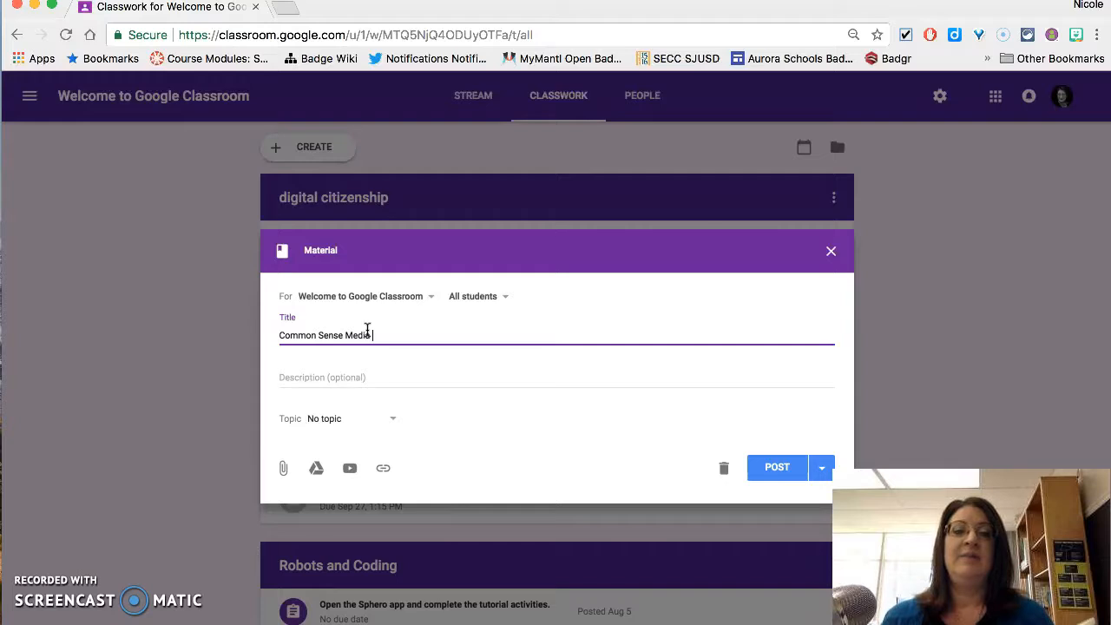
left_click(345, 419)
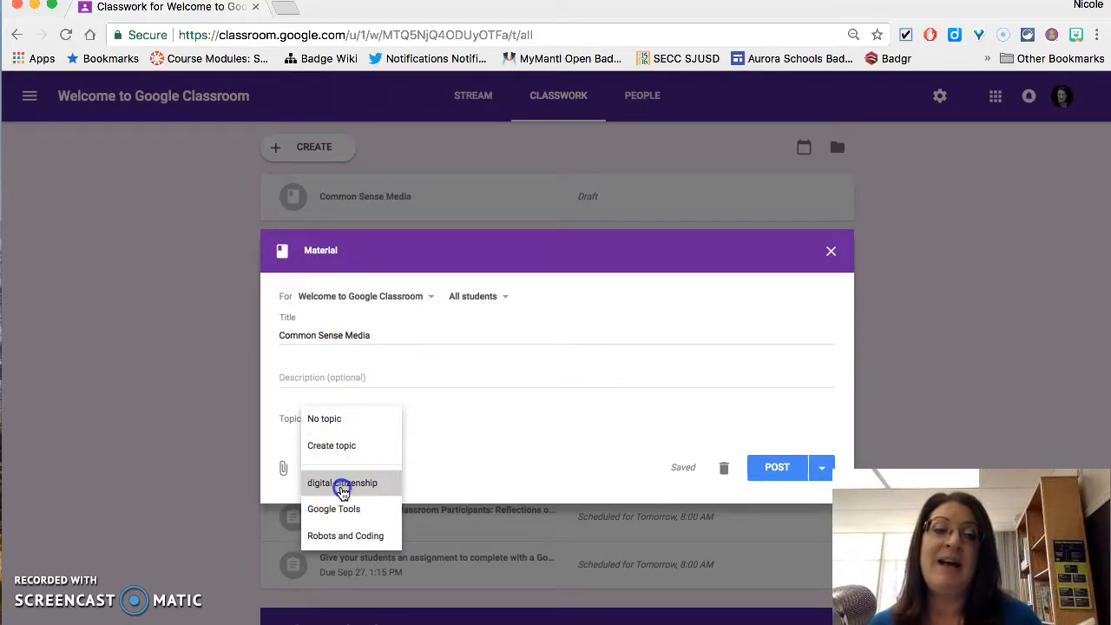
left_click(343, 487)
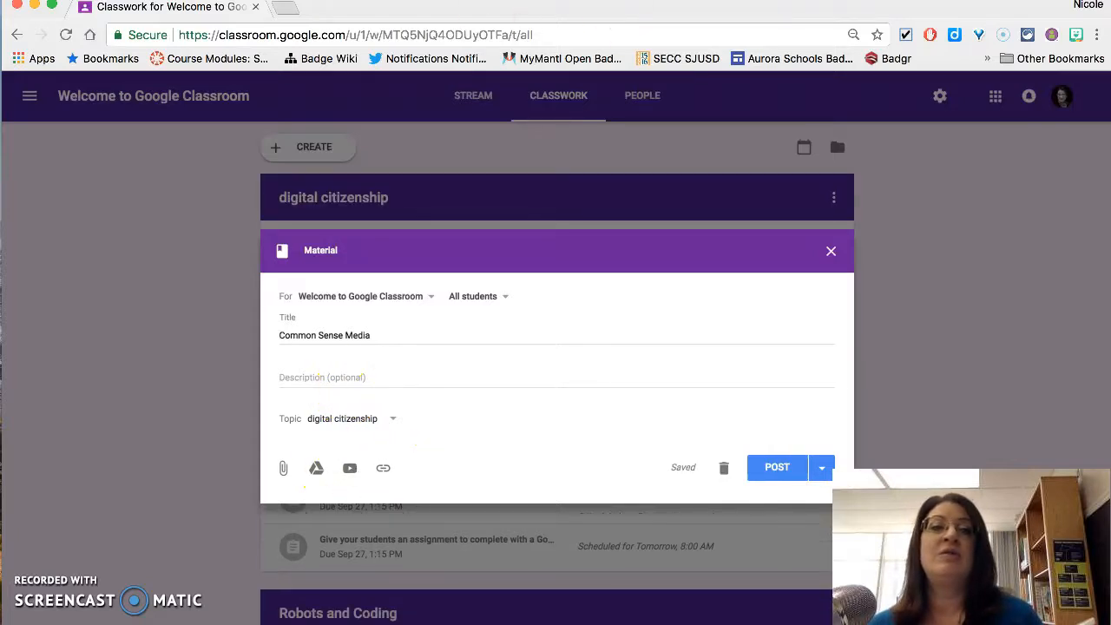
- Search the web for "commonsensemedia" in a new browser tab and open the Common Sense Media site
left_click(289, 9)
type("co")
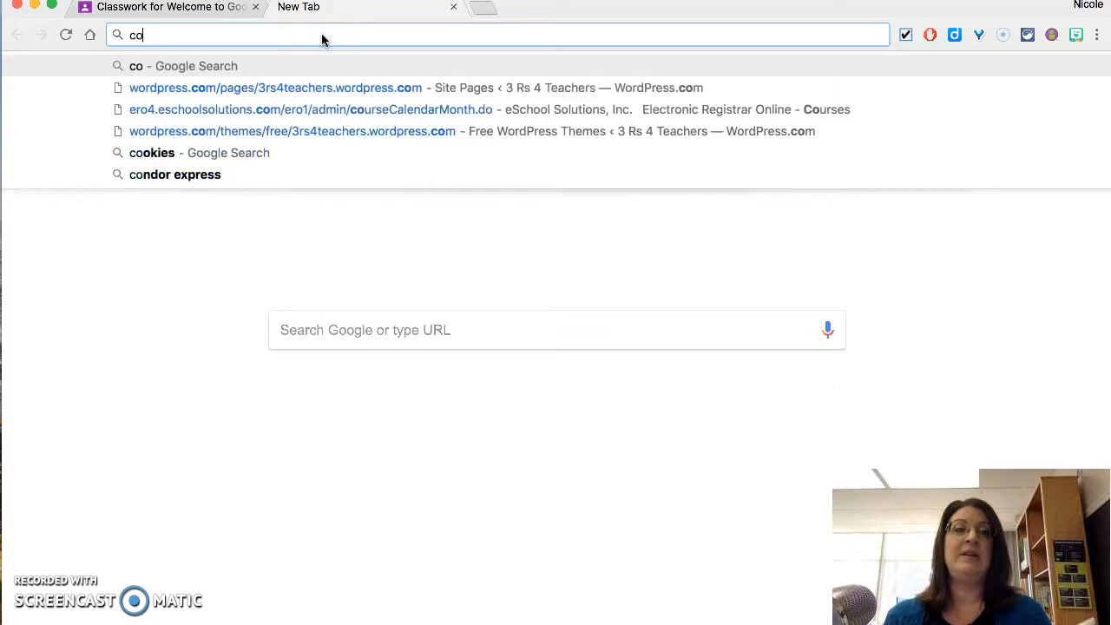
type("mmonsense")
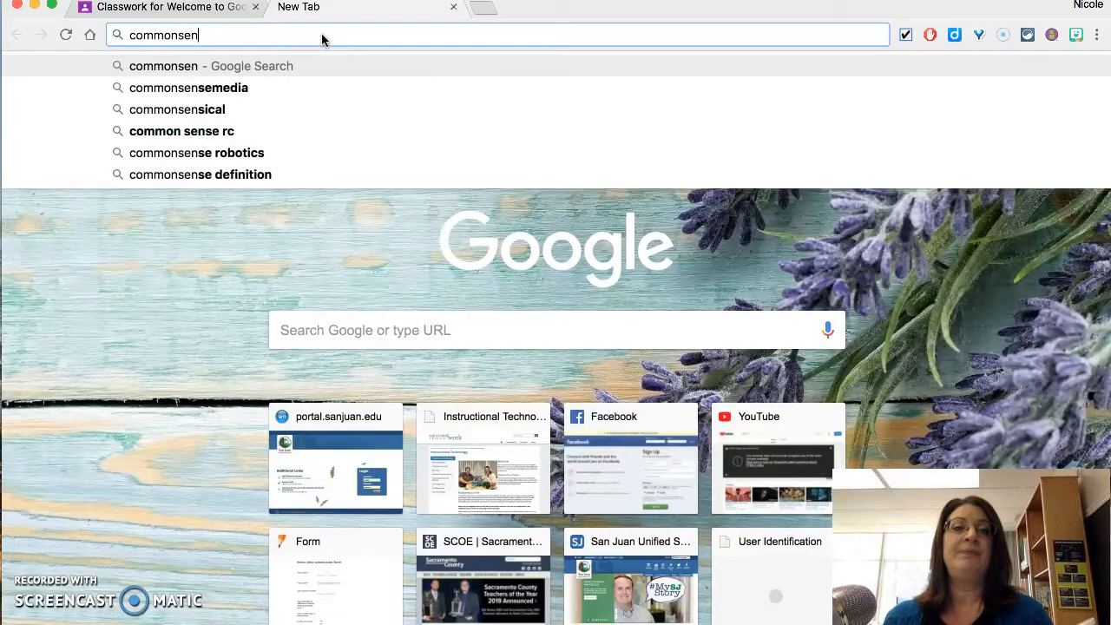
key("Down")
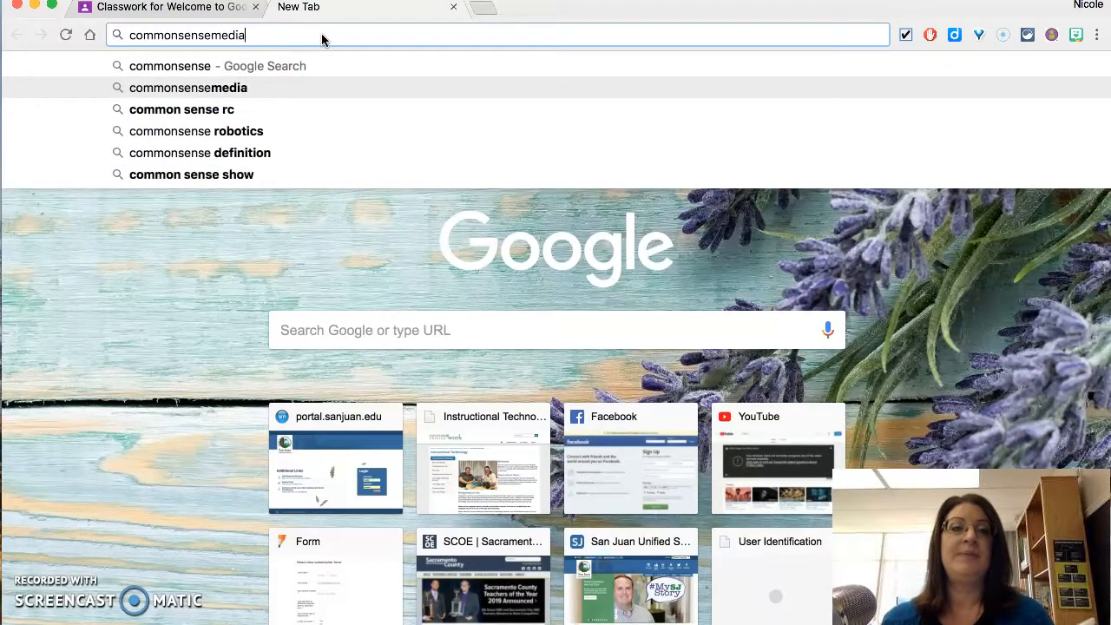
key("Return")
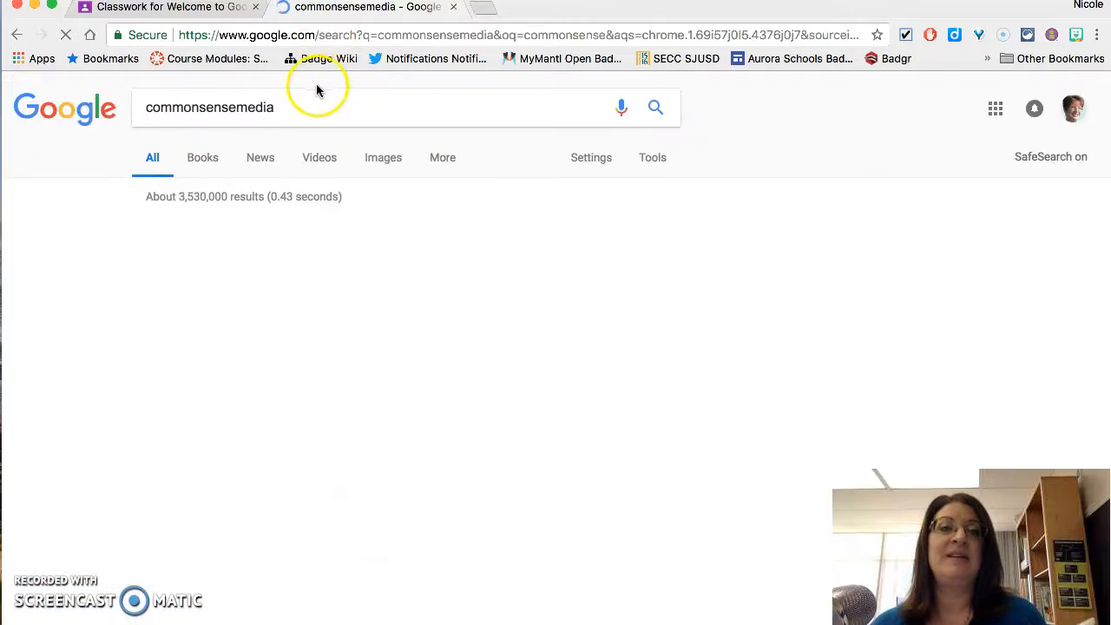
left_click(243, 235)
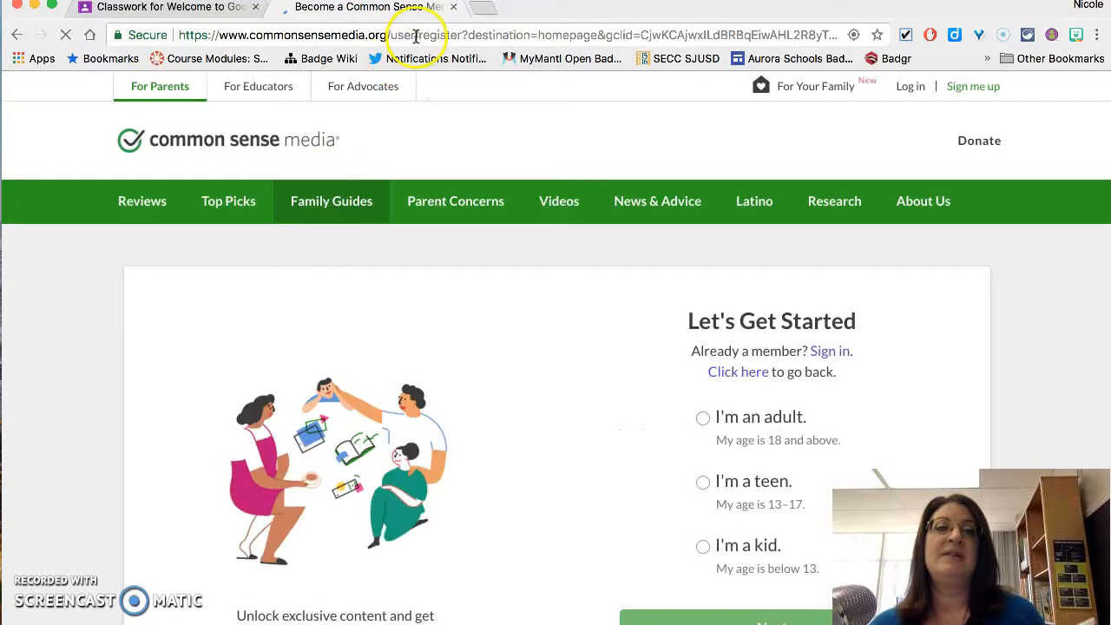
- Copy the Common Sense Media page's address, attach it as a link to the material draft, and post the material
left_click(417, 36)
key("super+c")
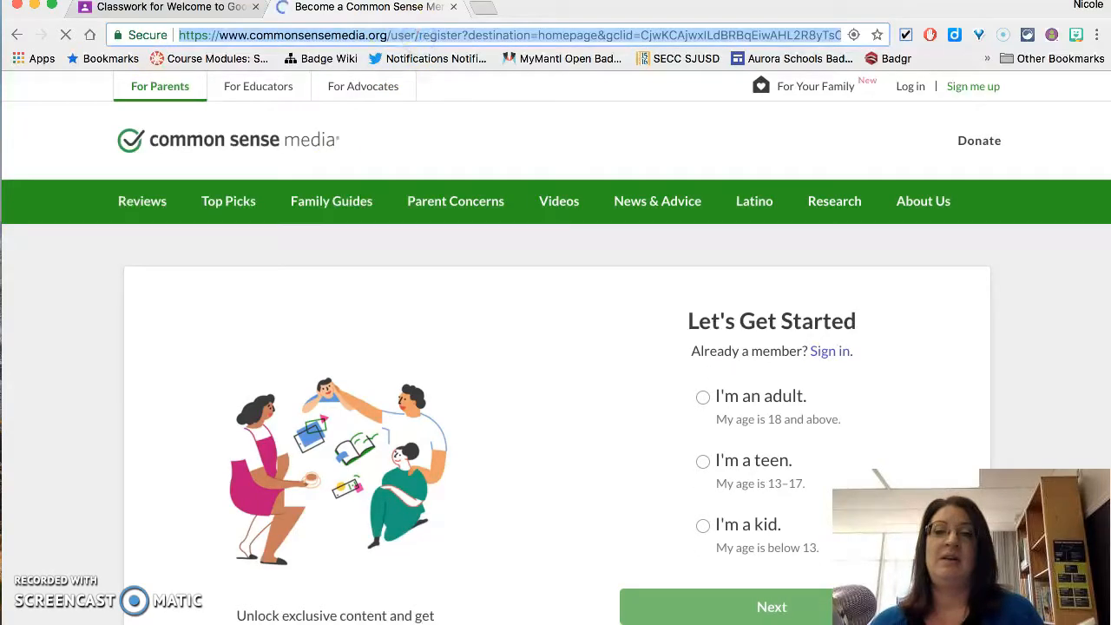
left_click(198, 7)
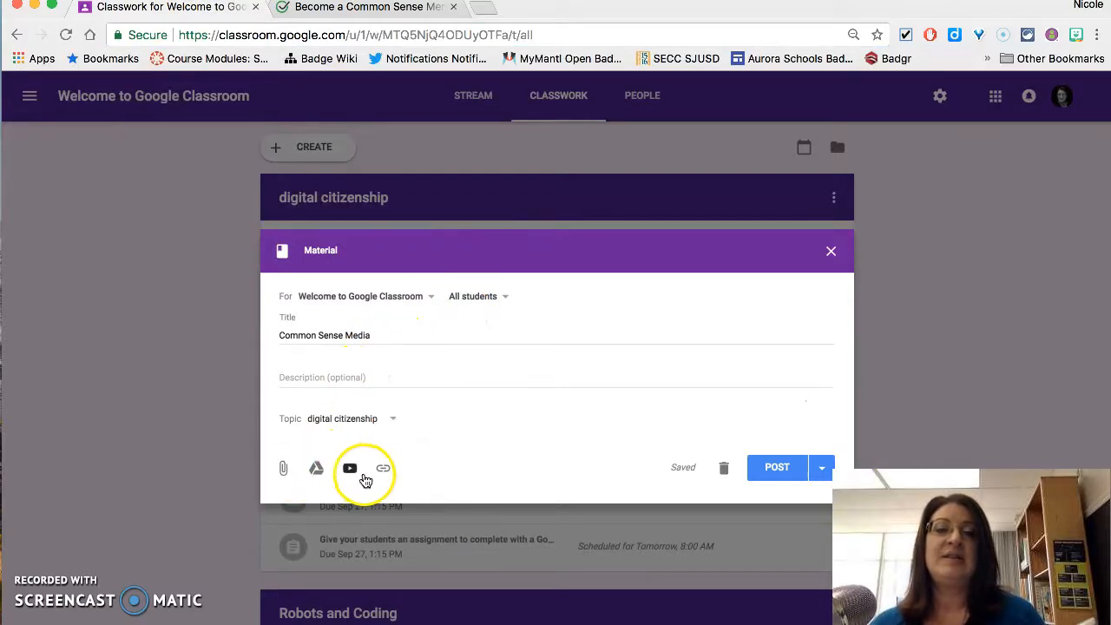
left_click(384, 471)
key("super+v")
left_click(580, 427)
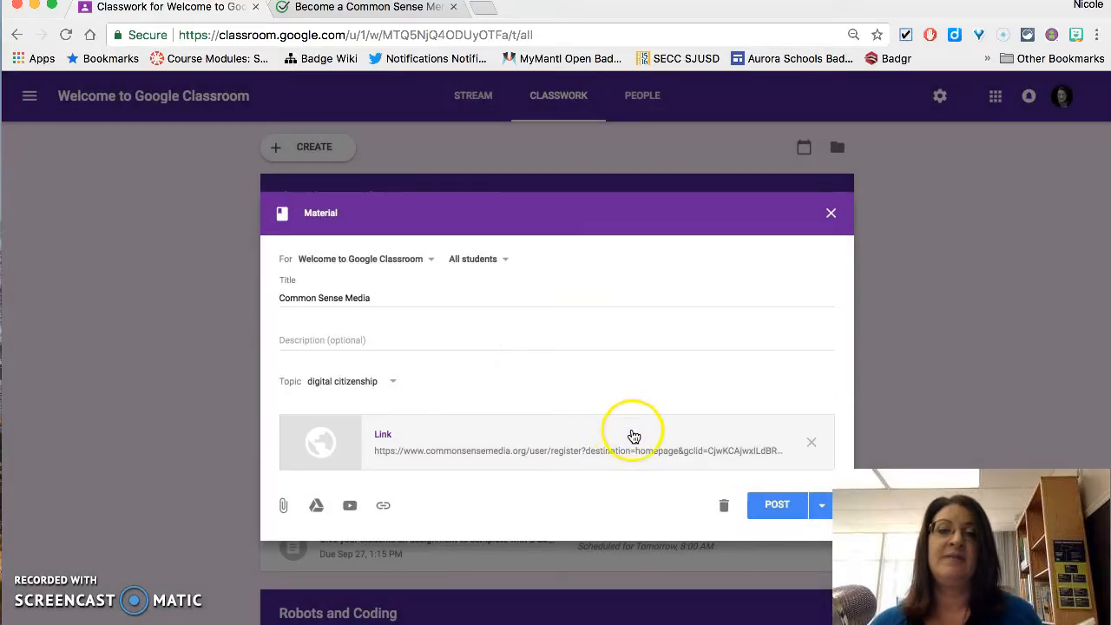
left_click(778, 511)
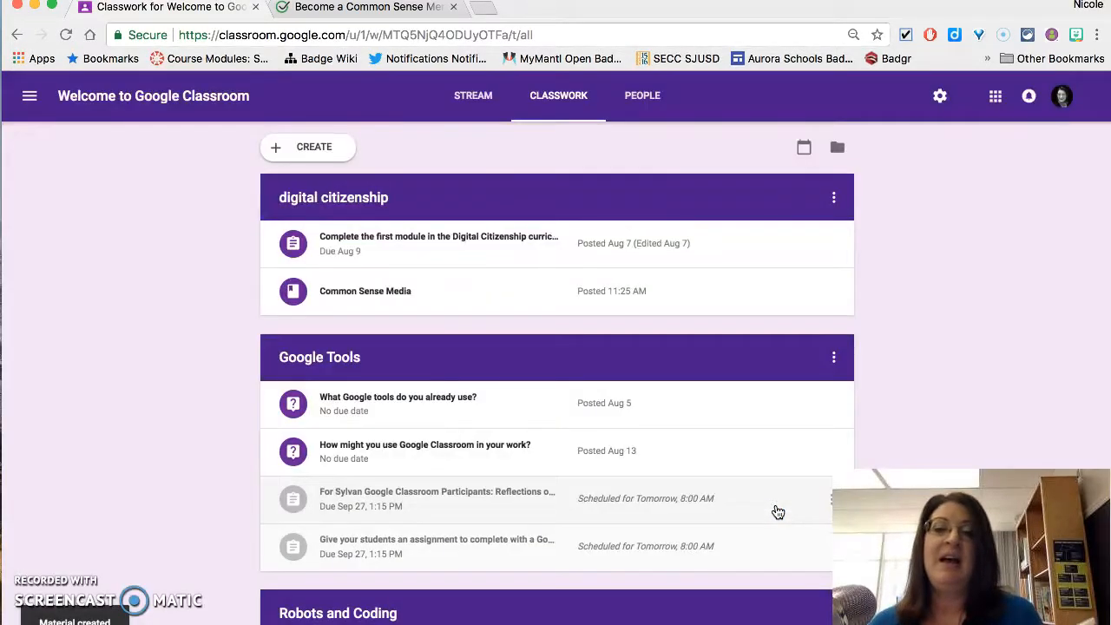
left_click(596, 453)
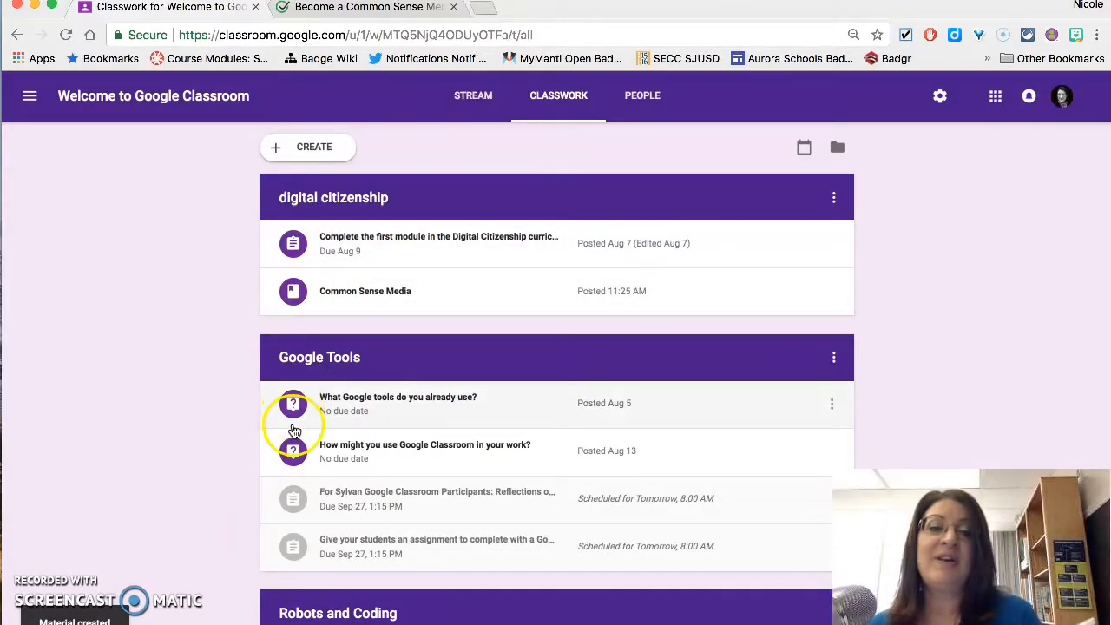
scroll(293, 456, "down", 2)
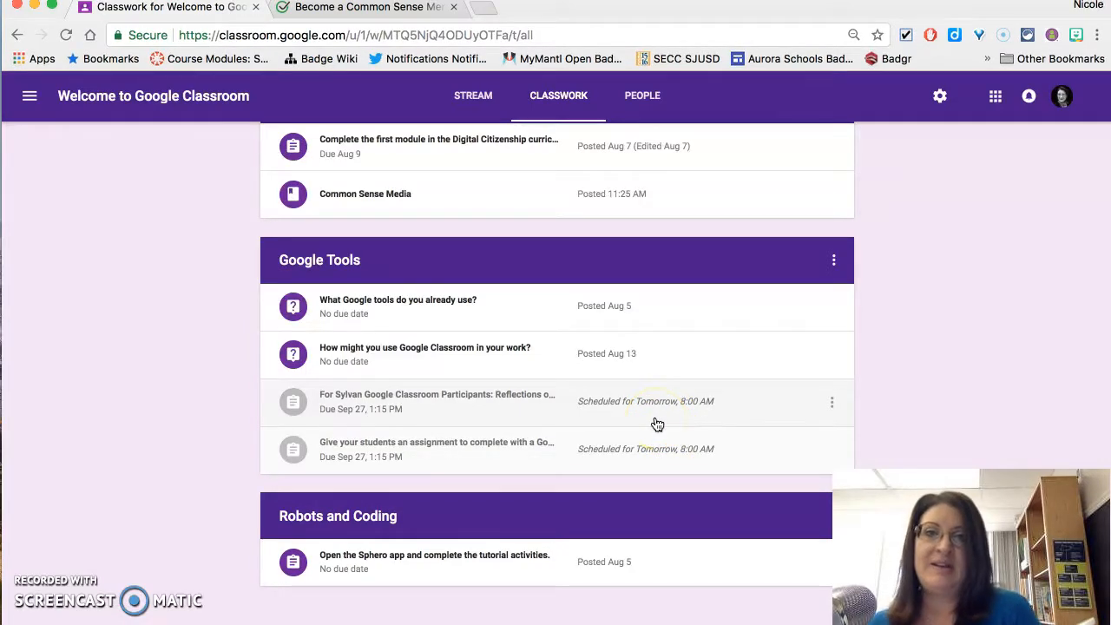
scroll(657, 423, "up", 2)
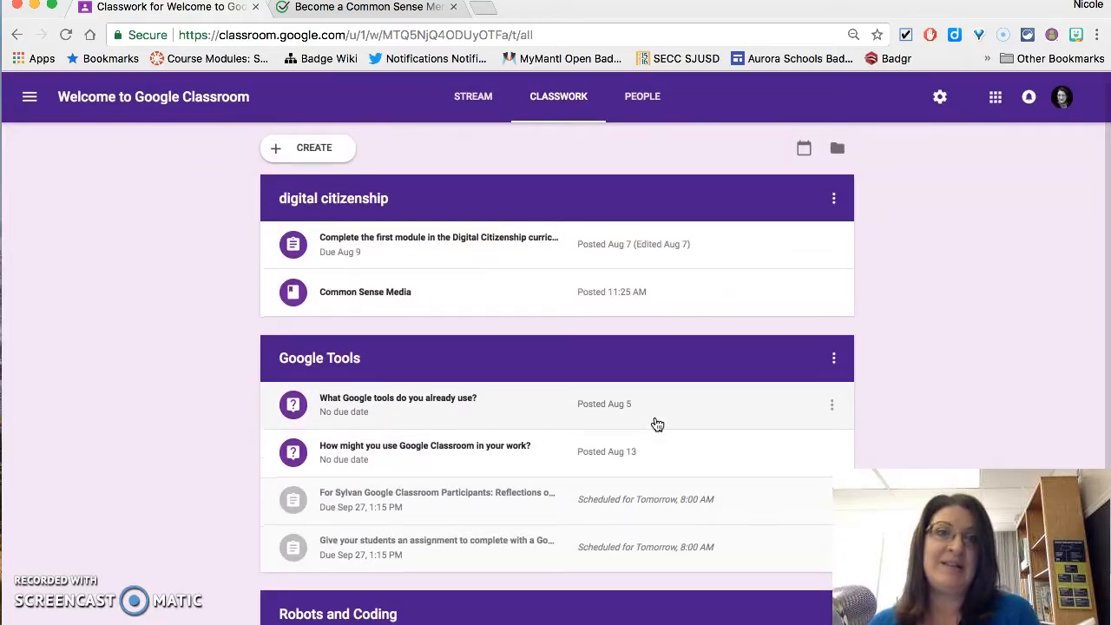
- Start a new Classwork question and set its points to Ungraded
left_click(330, 154)
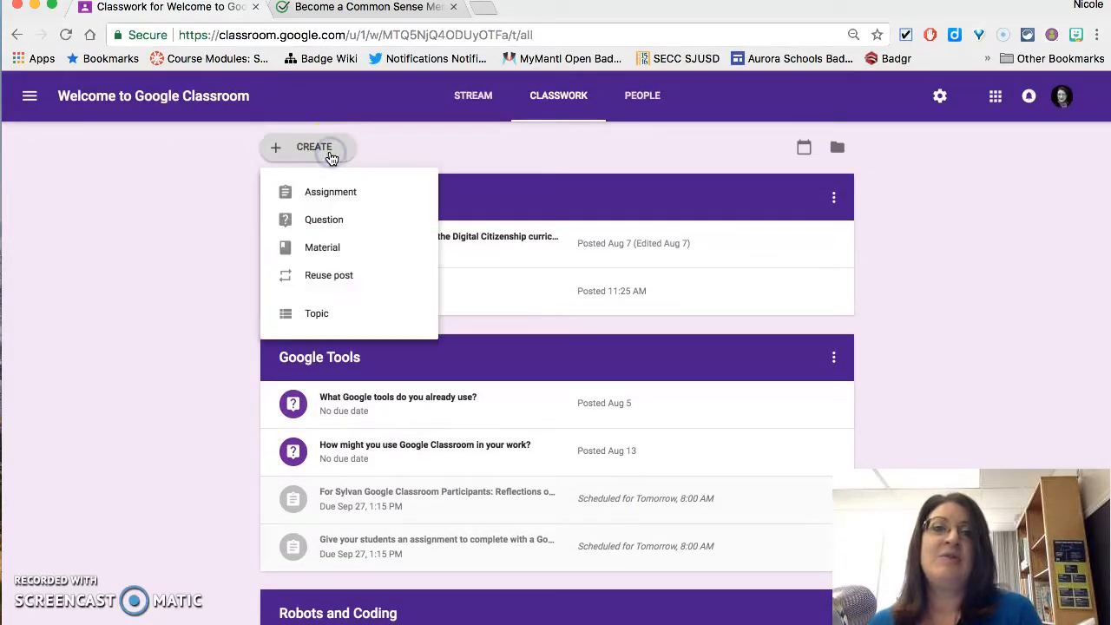
left_click(317, 227)
left_click(433, 315)
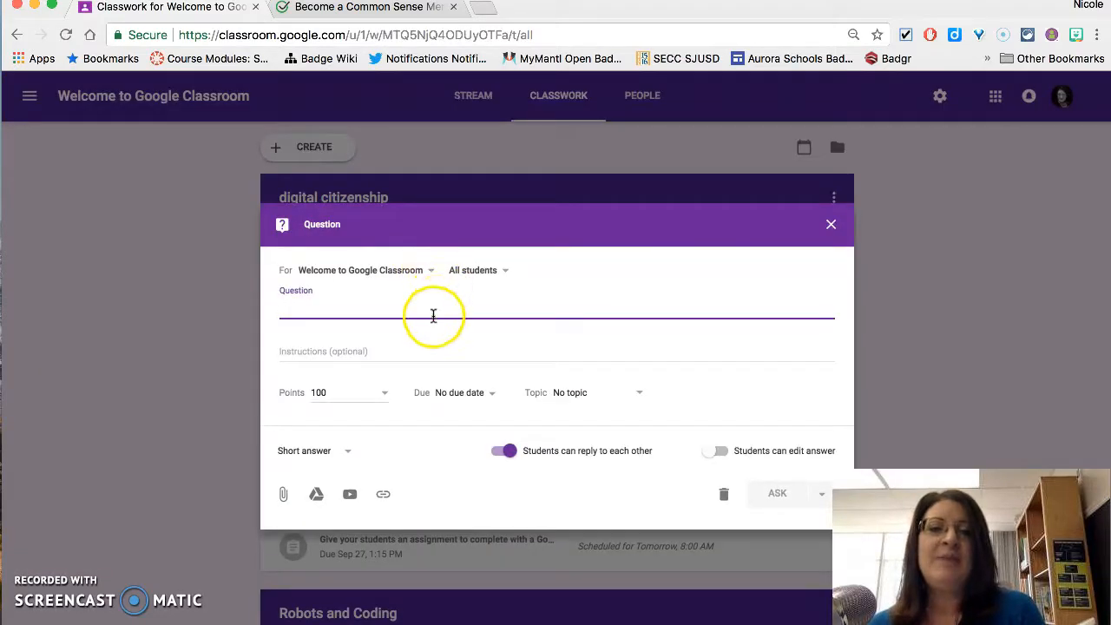
left_click(385, 393)
double_click(319, 393)
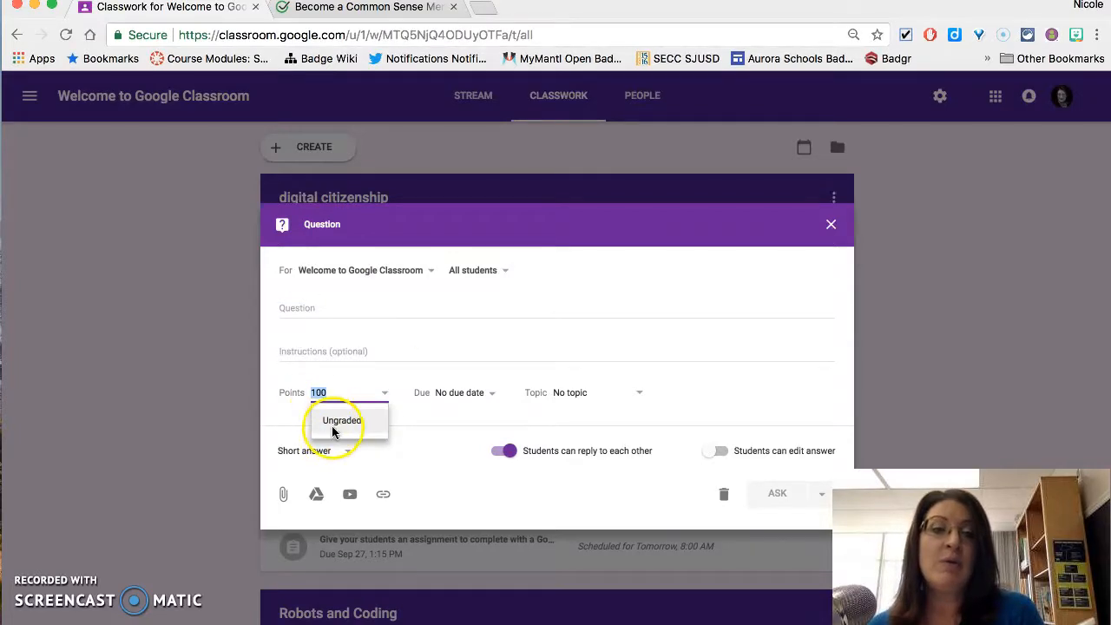
left_click(340, 421)
- View the due date and topic choices for the question
left_click(492, 393)
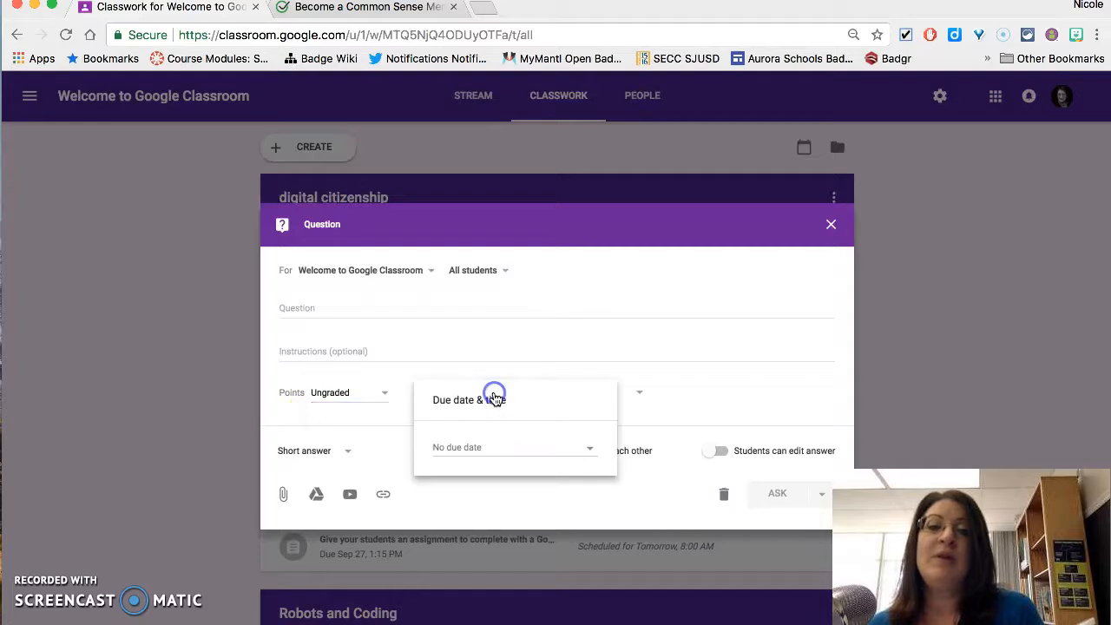
left_click(694, 410)
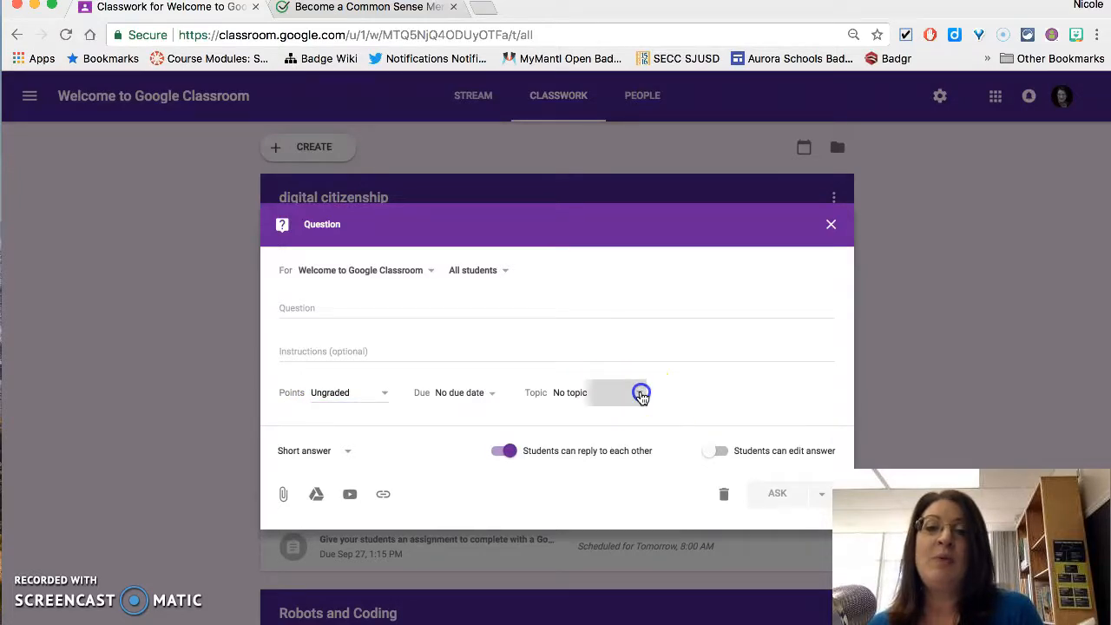
left_click(641, 393)
left_click(709, 392)
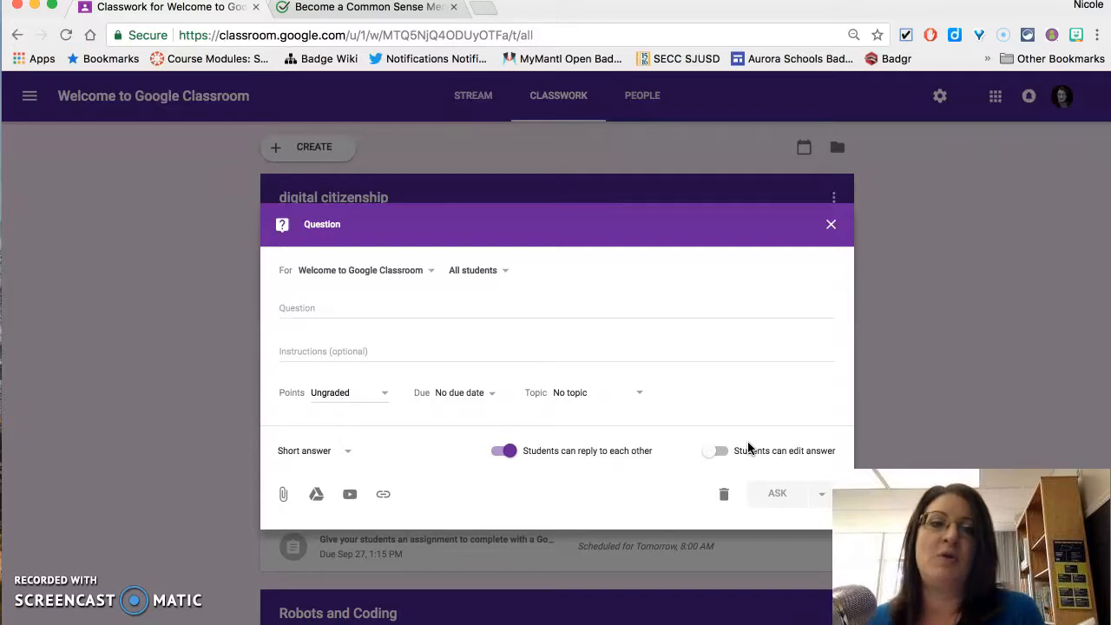
- Change the question type from short answer to multiple choice and visit the question and instructions fields
left_click(345, 454)
left_click(330, 474)
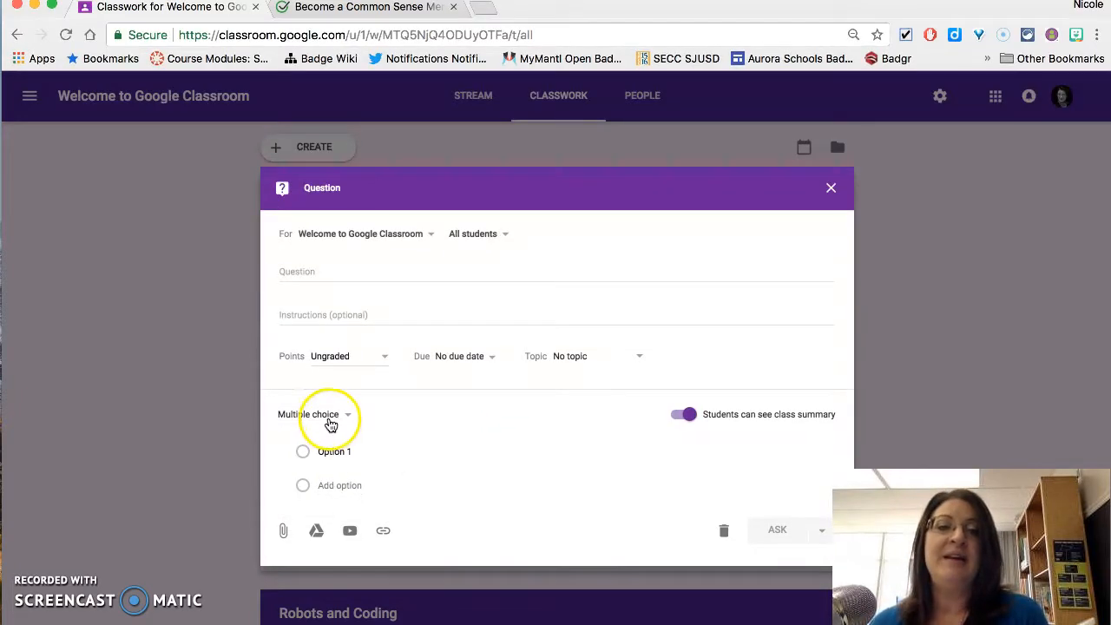
left_click(346, 268)
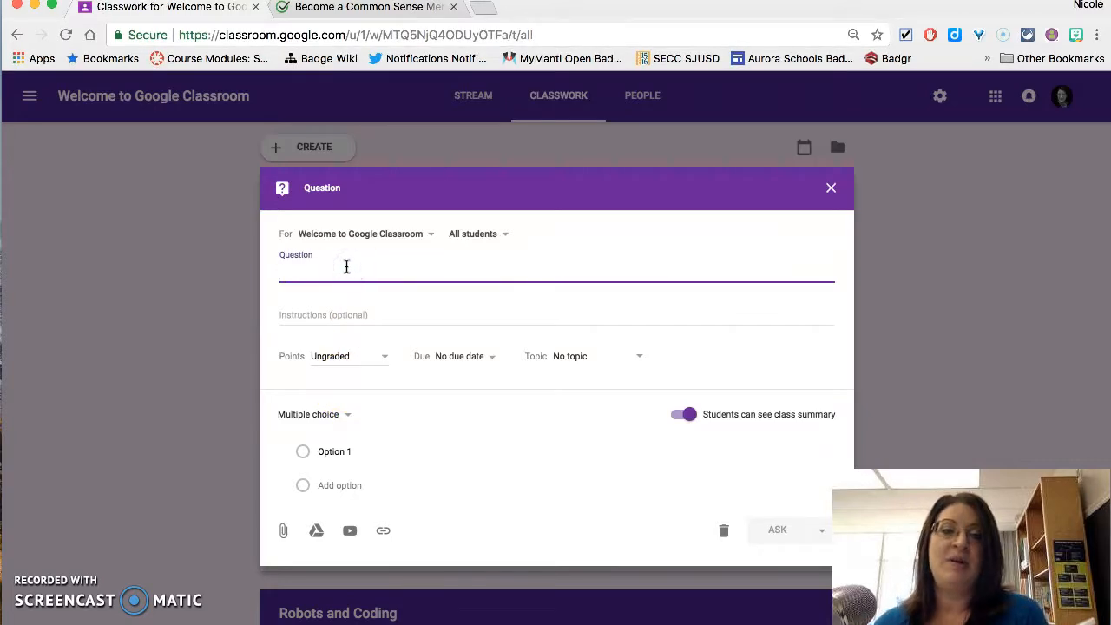
left_click(330, 309)
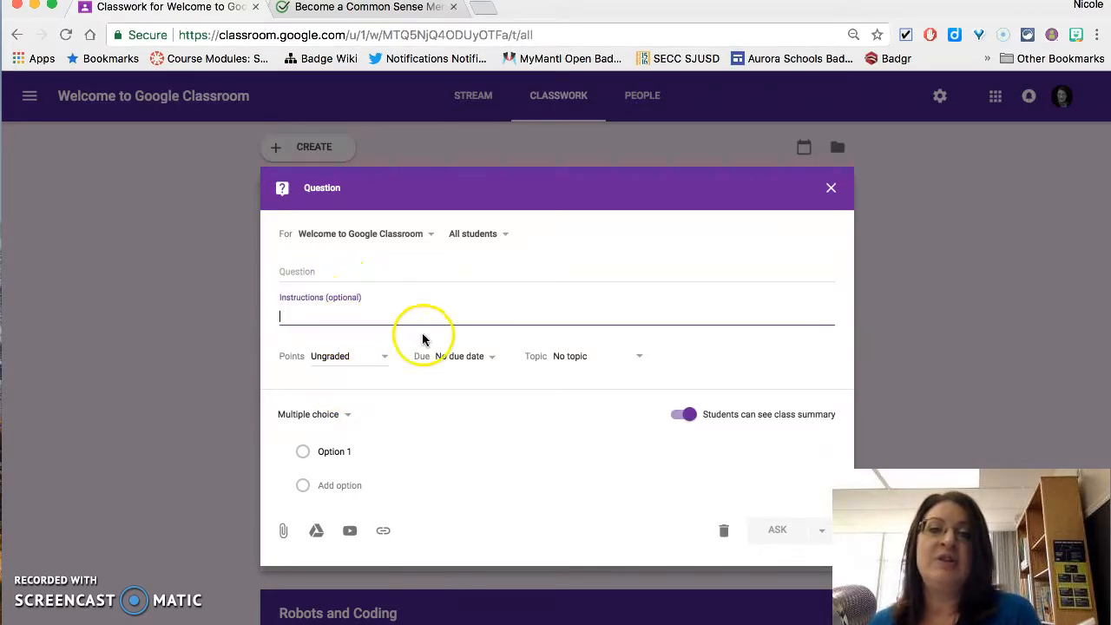
- Add Option 2 and Option 3 to the multiple-choice answers, and remove Option 1 and Option 2
left_click(334, 451)
left_click(323, 488)
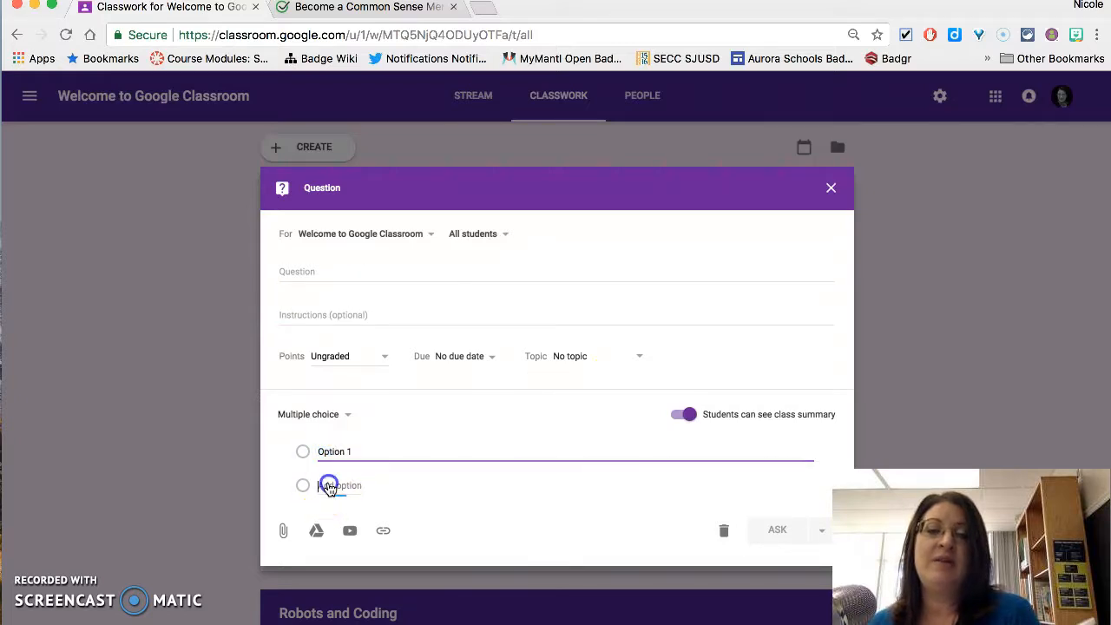
left_click(328, 505)
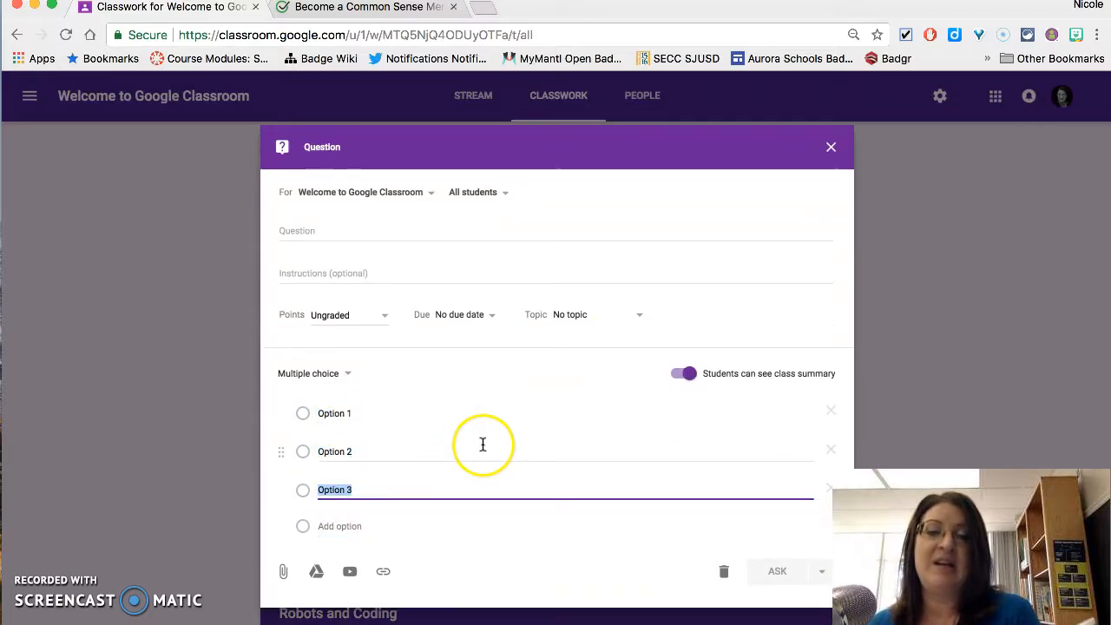
left_click(830, 412)
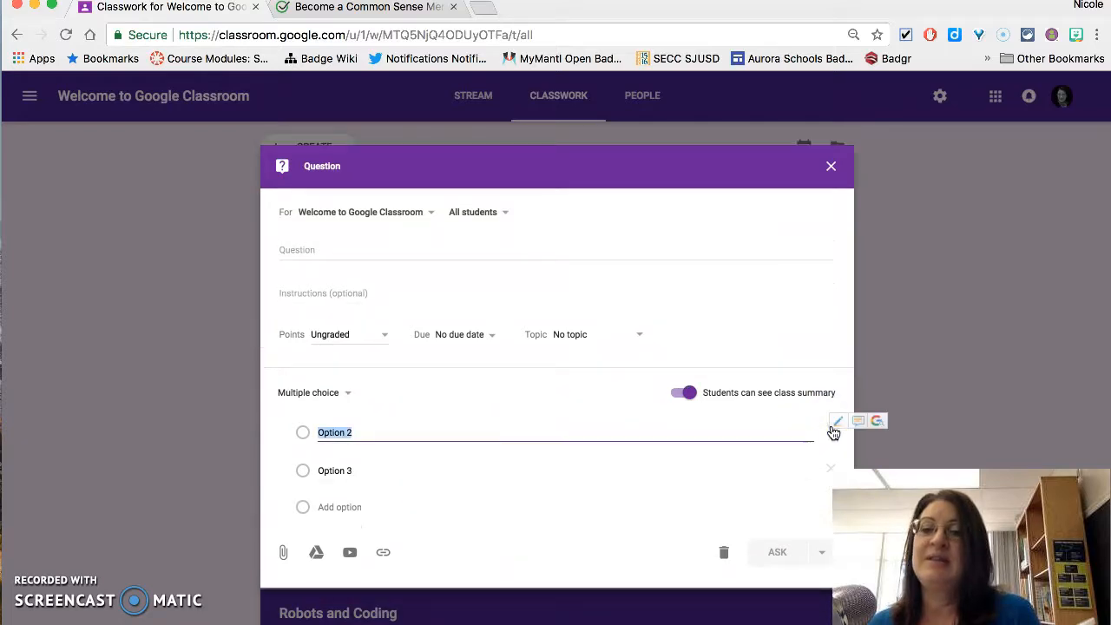
left_click(833, 432)
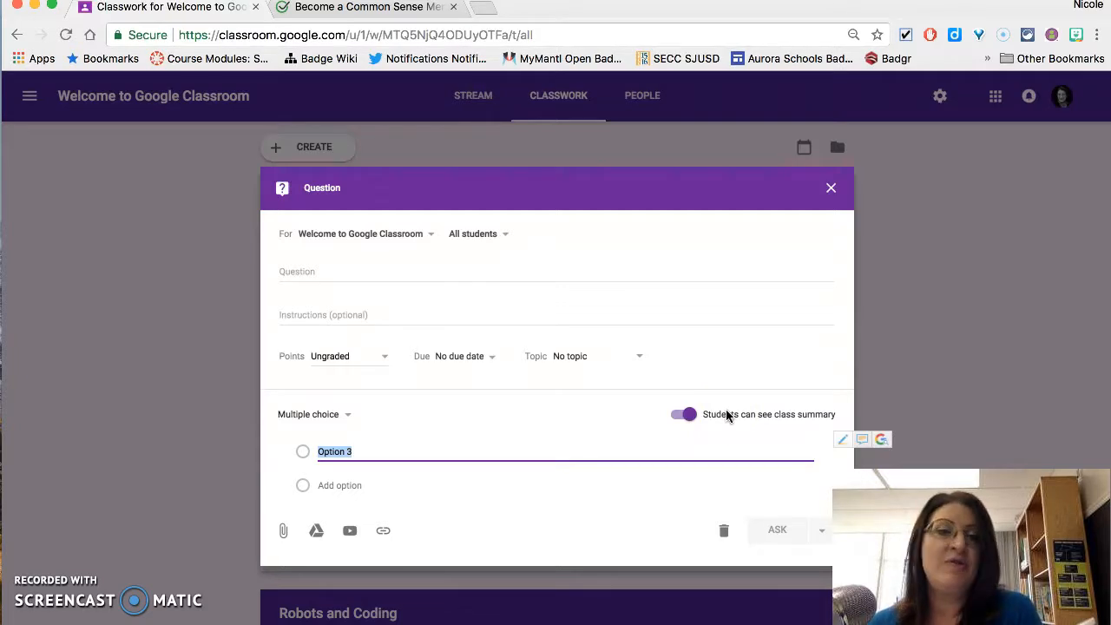
- Enter "what..." as the question text and view the posting options besides Ask
left_click(309, 256)
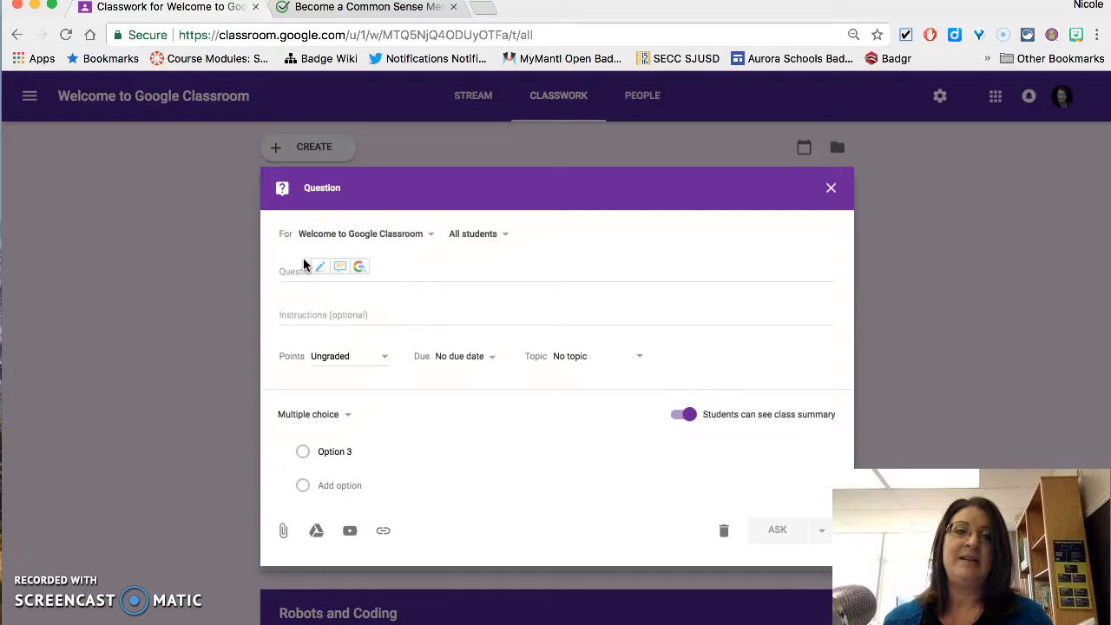
type("what...")
left_click(822, 535)
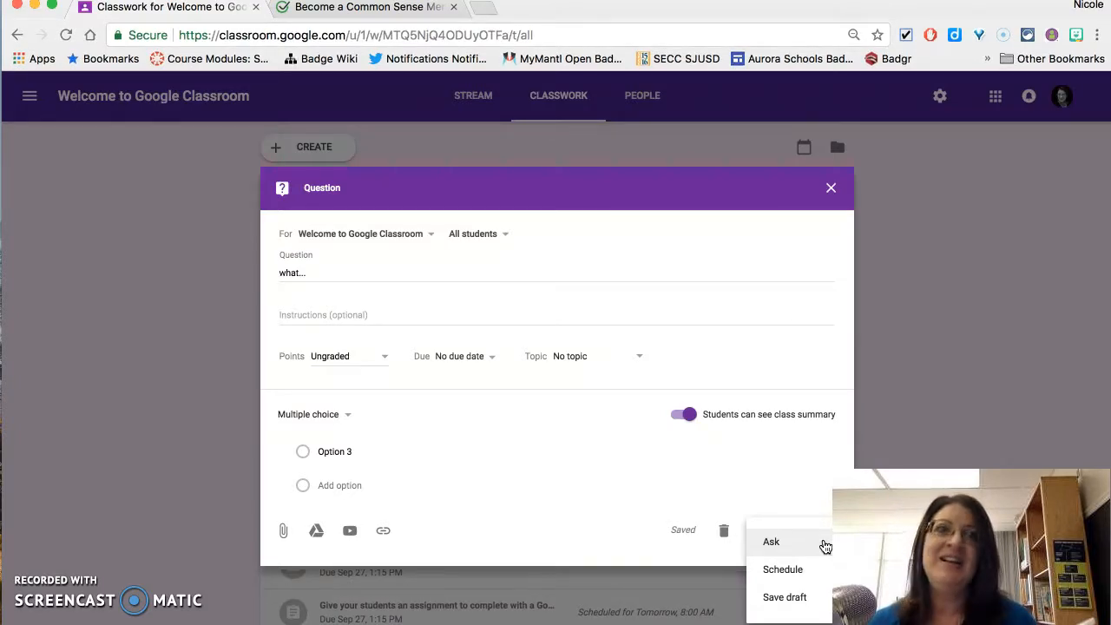
left_click(663, 257)
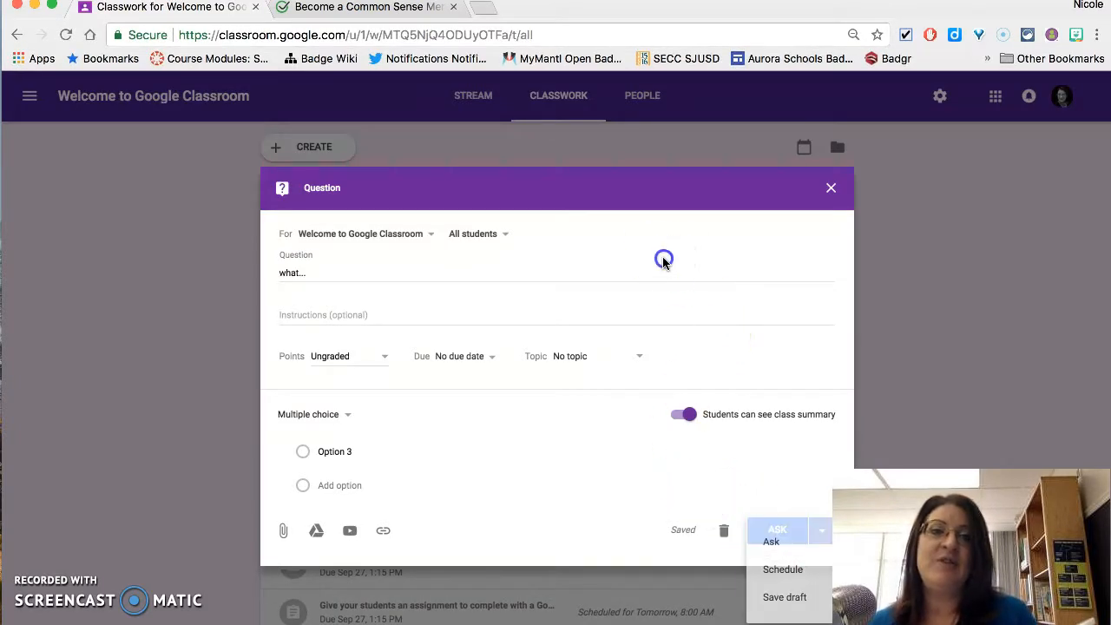
- View the class choices and the student choices for the question
left_click(432, 233)
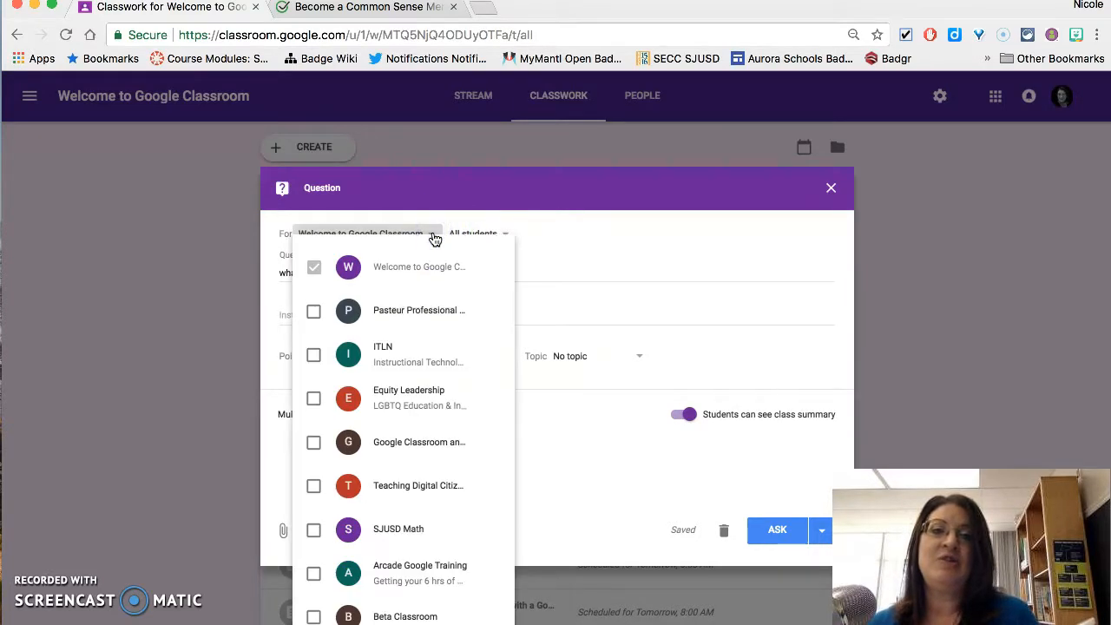
left_click(554, 241)
left_click(503, 234)
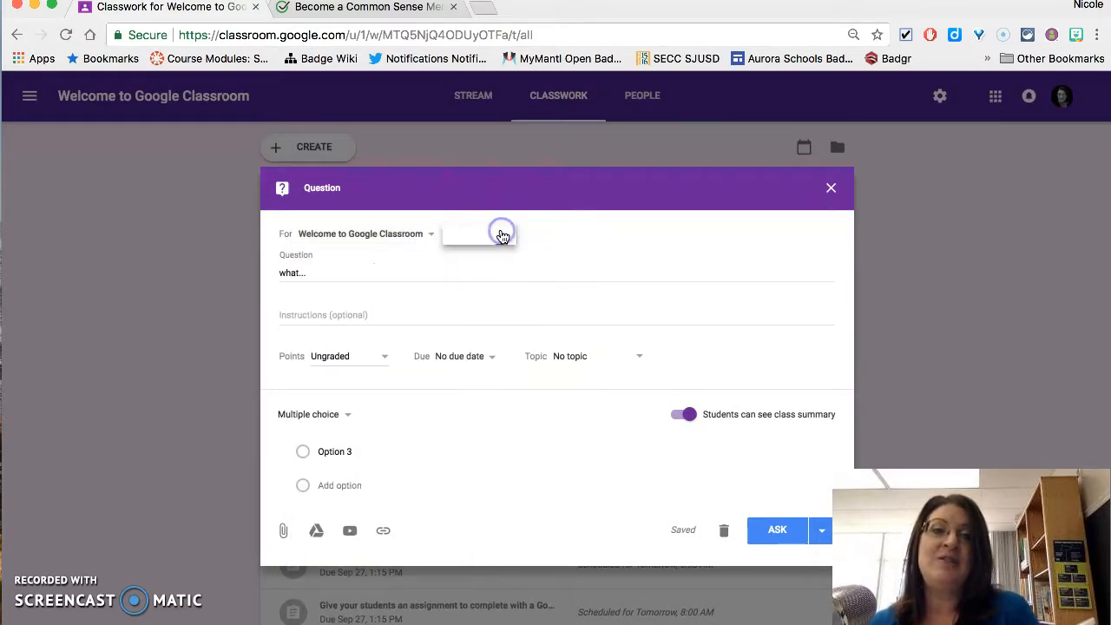
left_click(769, 276)
- View the due date and time setting for the question and delete the draft question
left_click(493, 357)
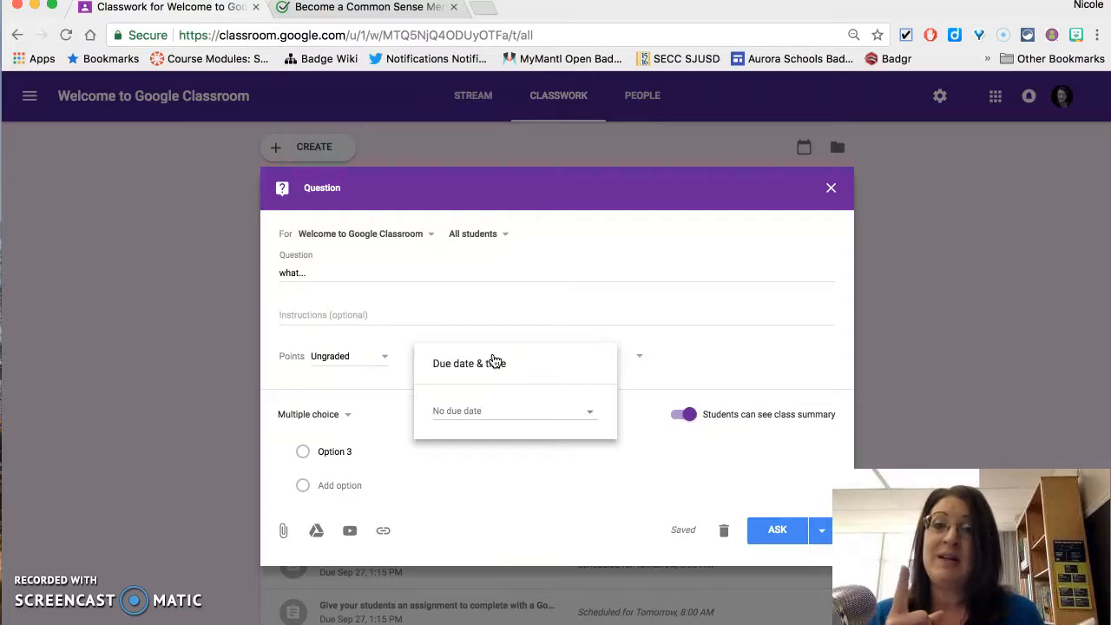
left_click(725, 529)
left_click(721, 526)
- View the reusable posts of the ITLN class and the list of classes, and close post reuse without choosing anything
left_click(278, 146)
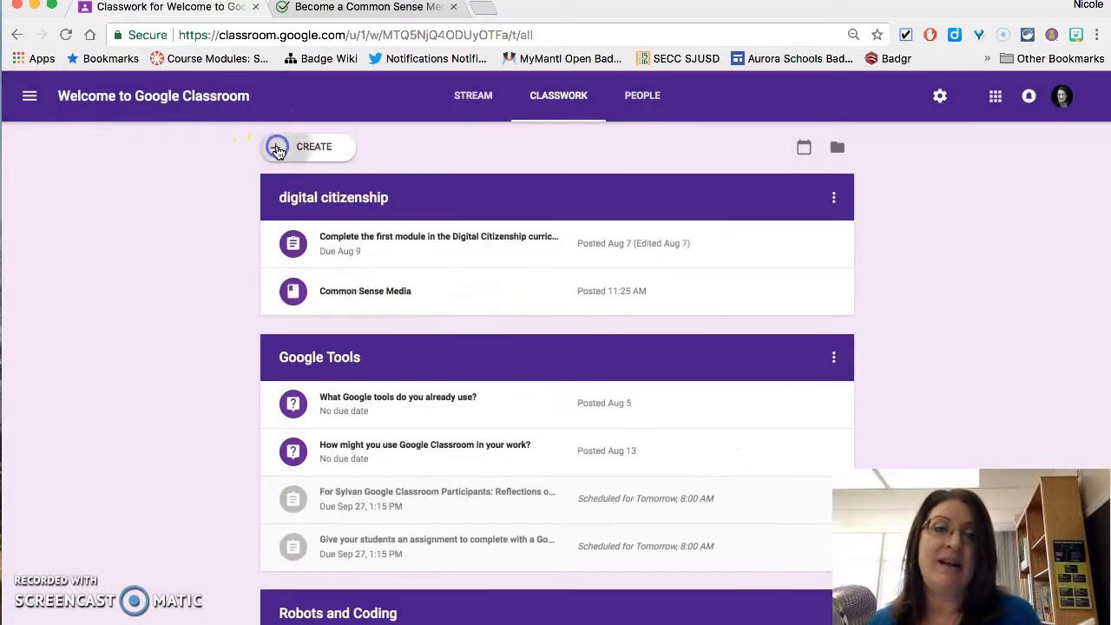
left_click(313, 285)
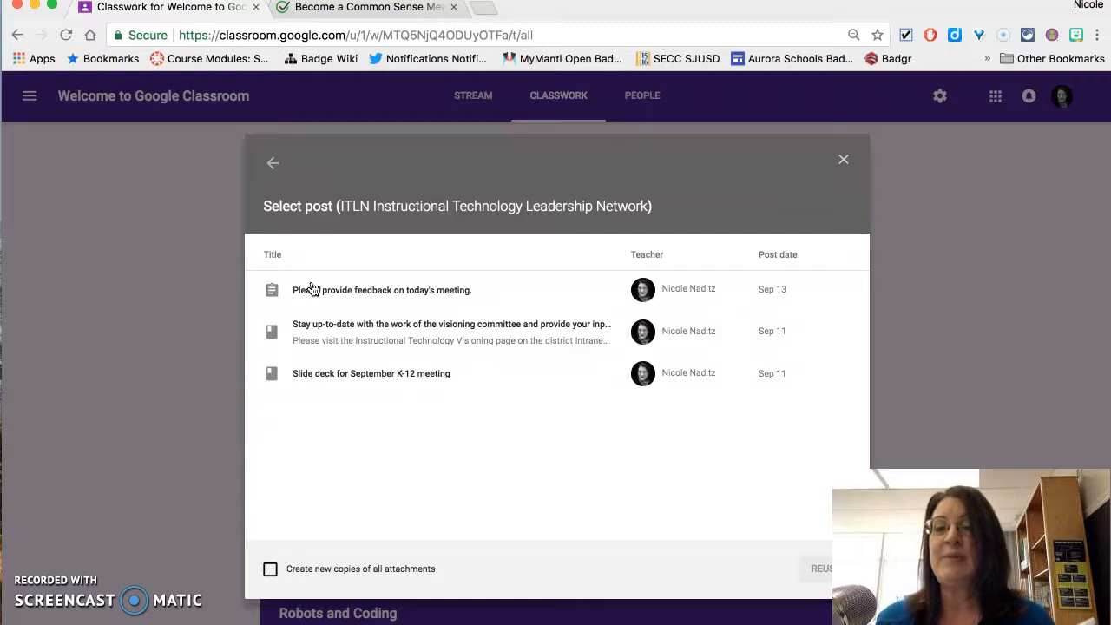
left_click(274, 163)
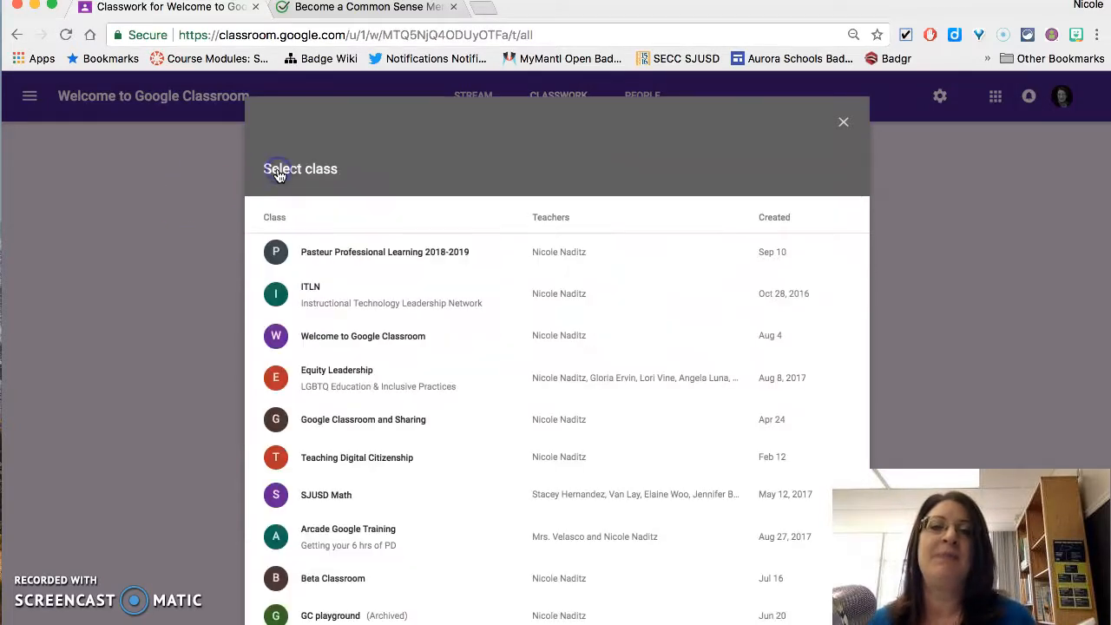
left_click(841, 125)
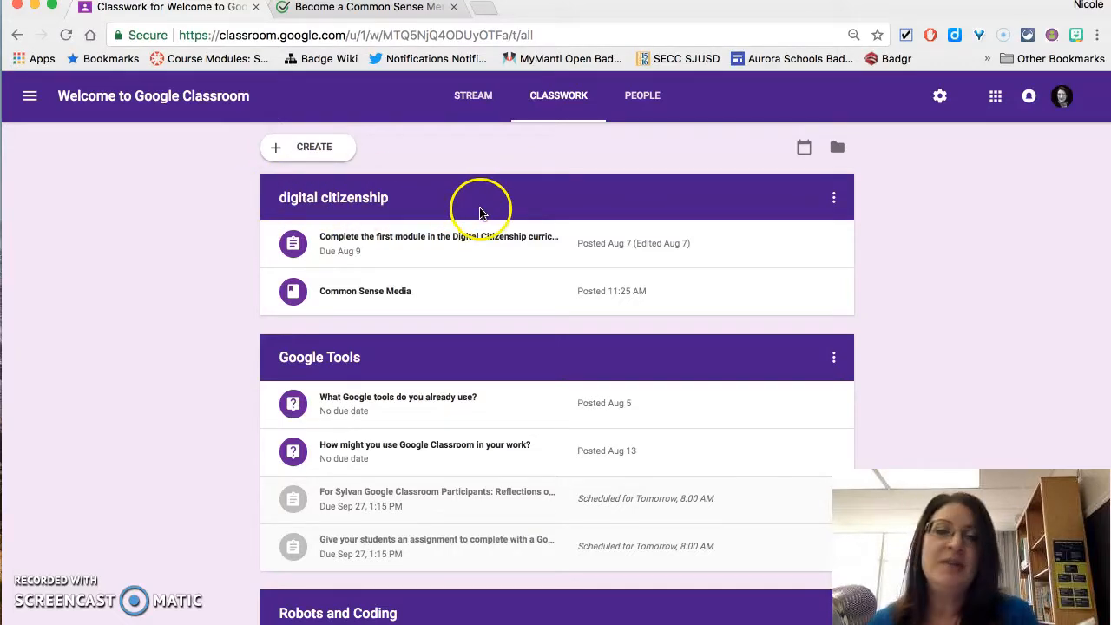
- View the available options for the digital citizenship topic and for its first assignment
left_click(834, 200)
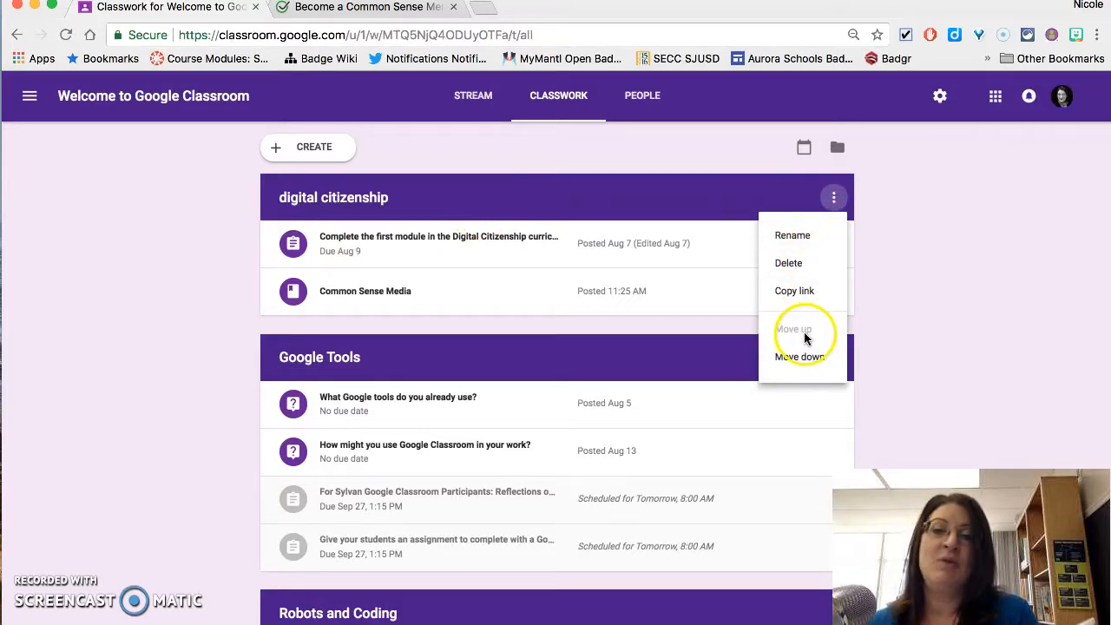
left_click(903, 248)
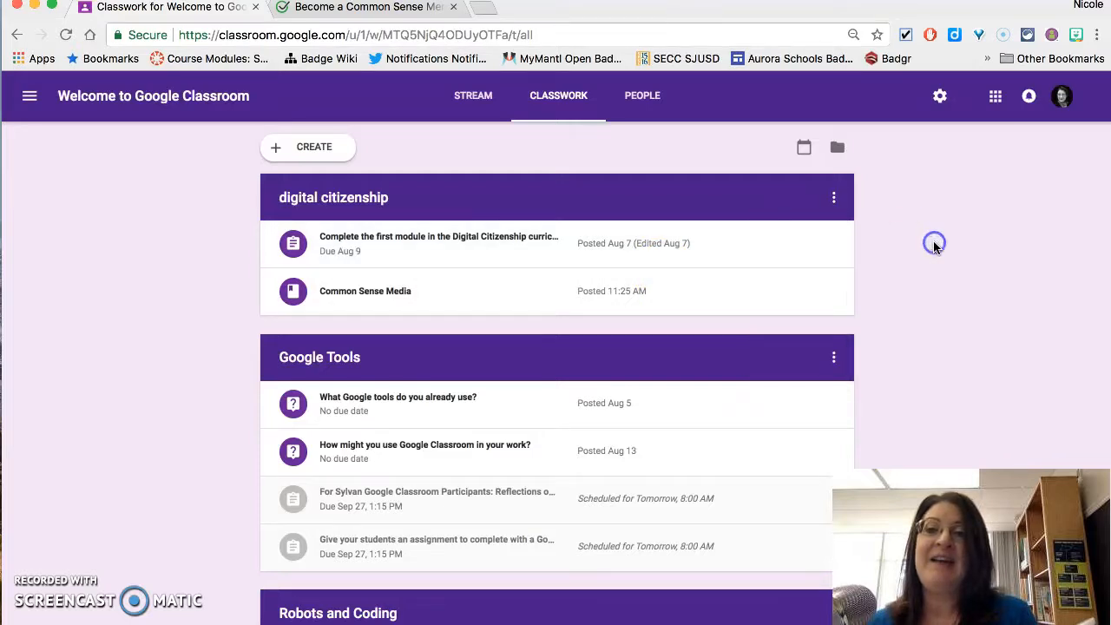
left_click(829, 248)
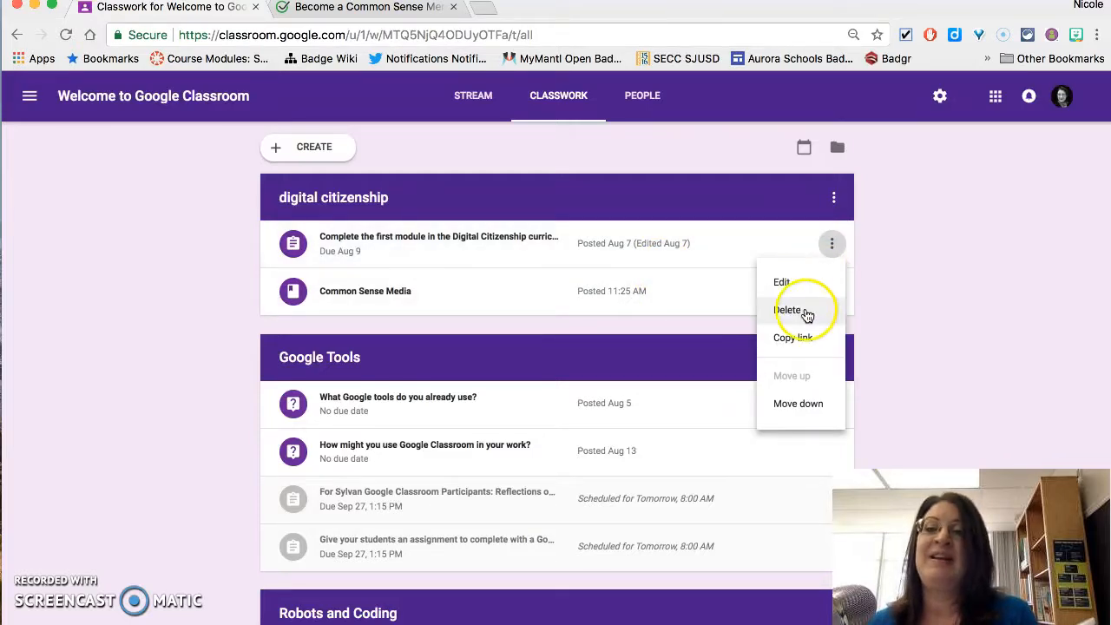
left_click(925, 310)
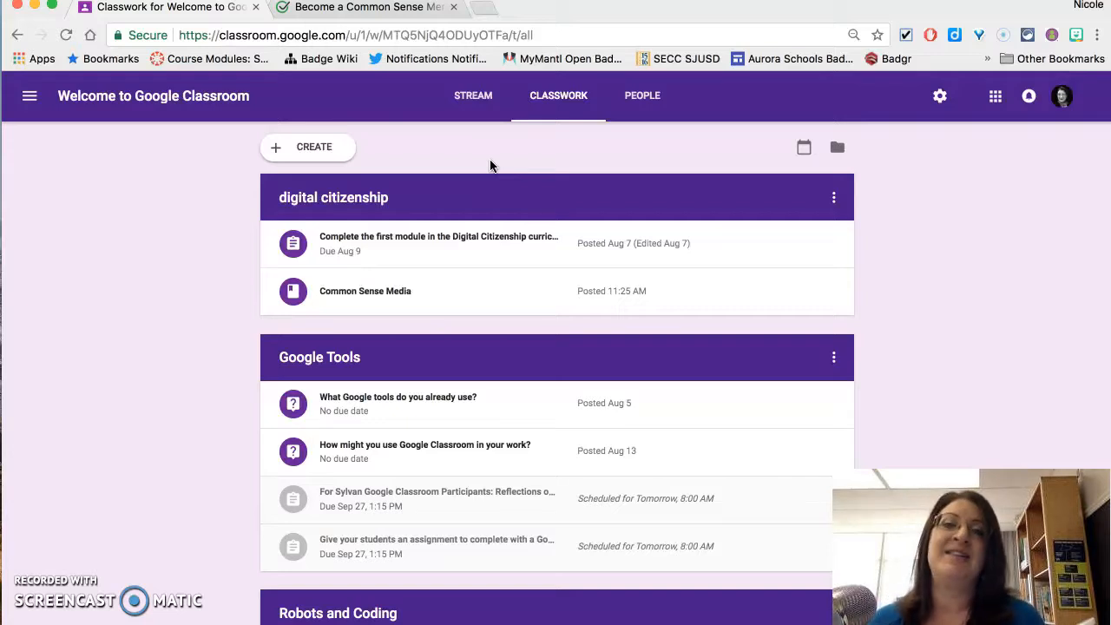
- On the People page, view the actions for the first listed student and the Invite teachers form
left_click(642, 97)
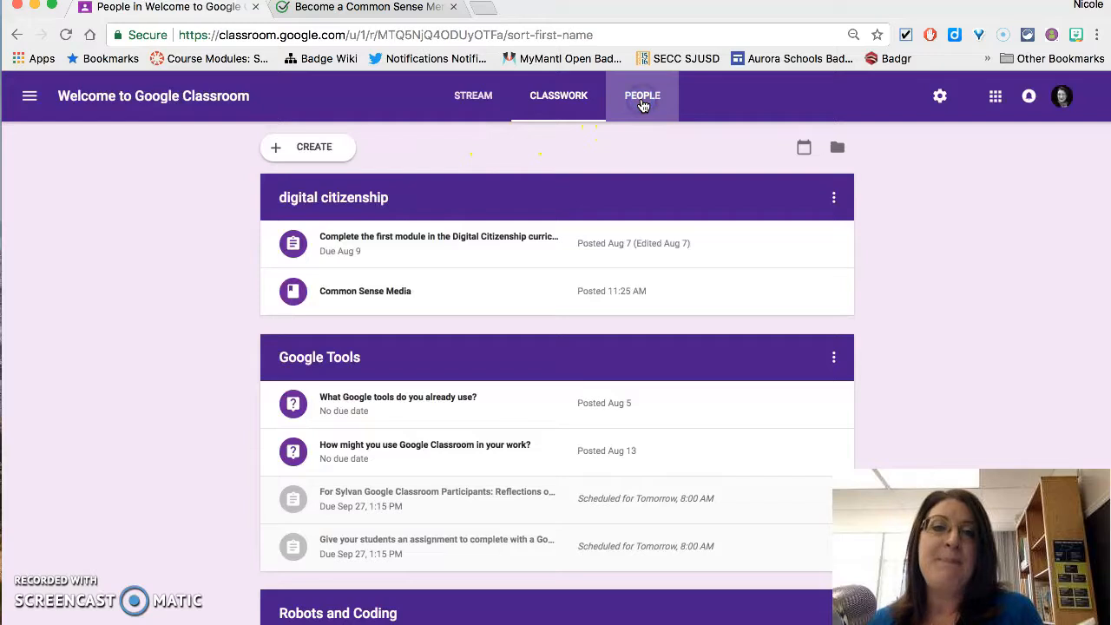
scroll(602, 299, "down", 3)
scroll(603, 307, "up", 3)
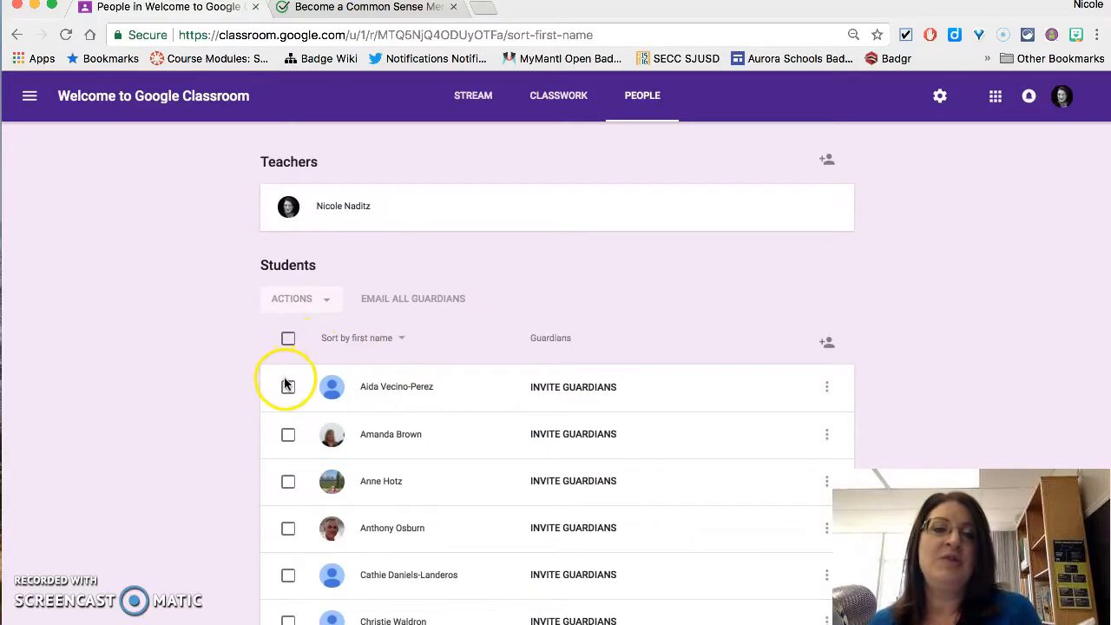
left_click(288, 386)
left_click(328, 300)
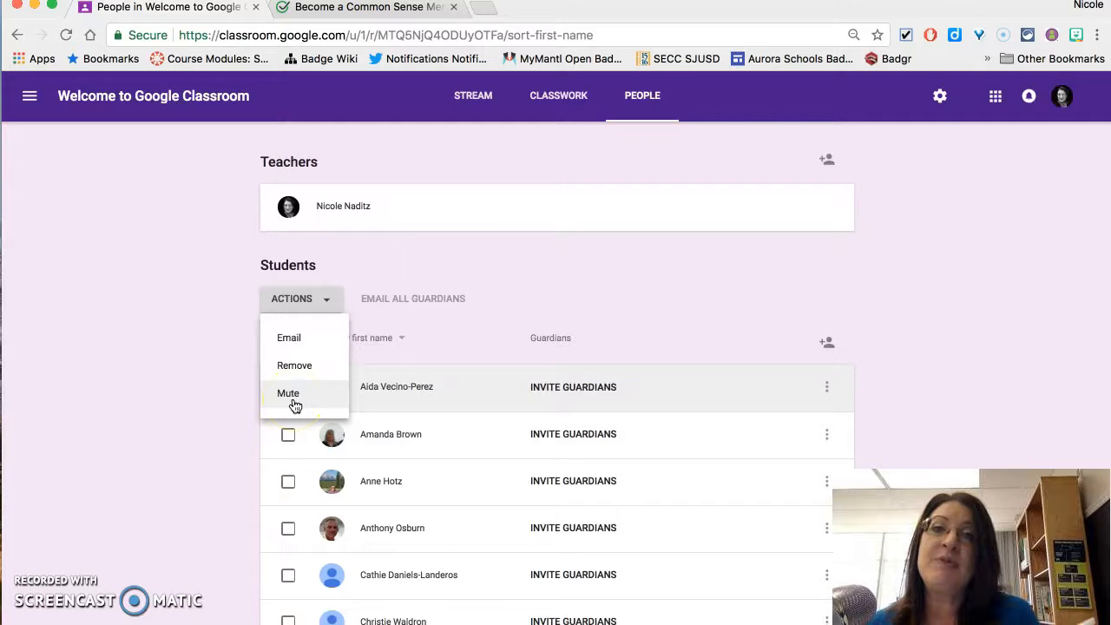
left_click(562, 258)
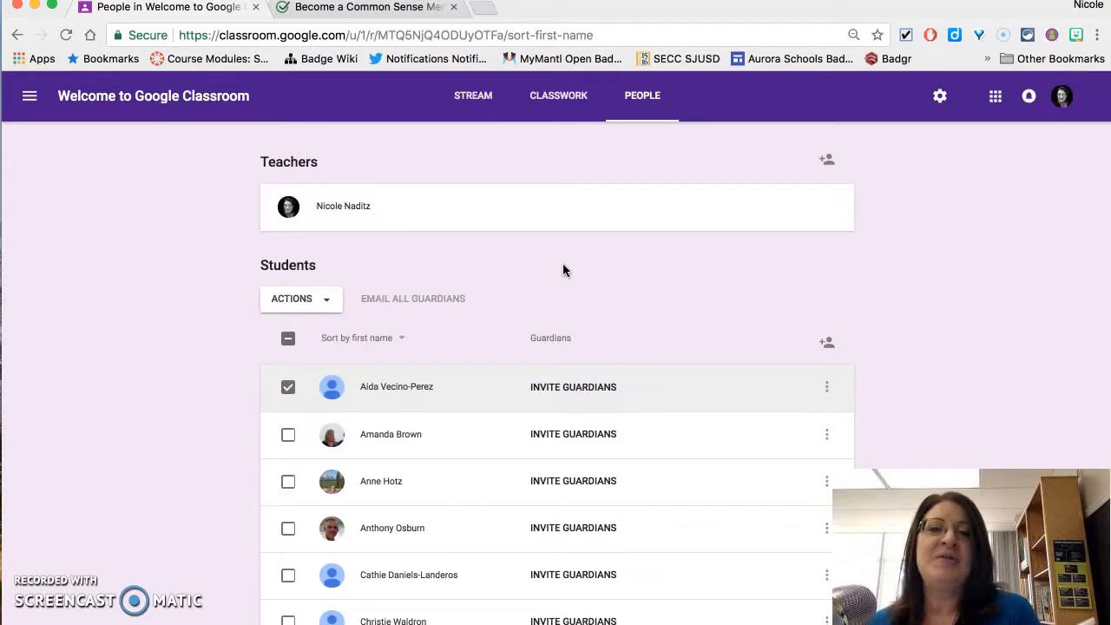
left_click(828, 163)
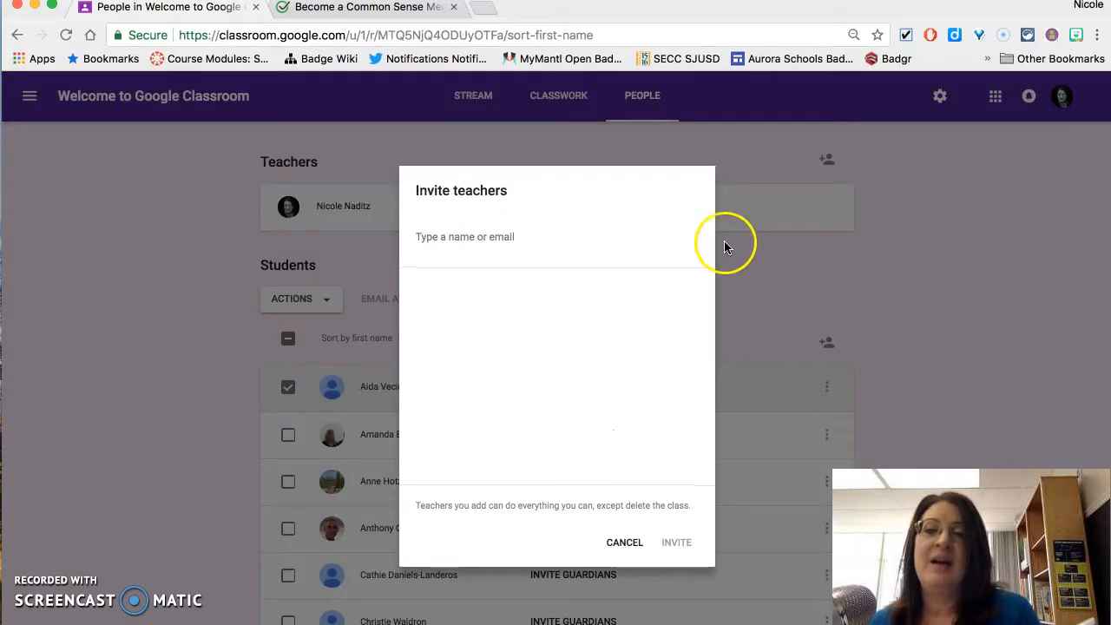
left_click(618, 544)
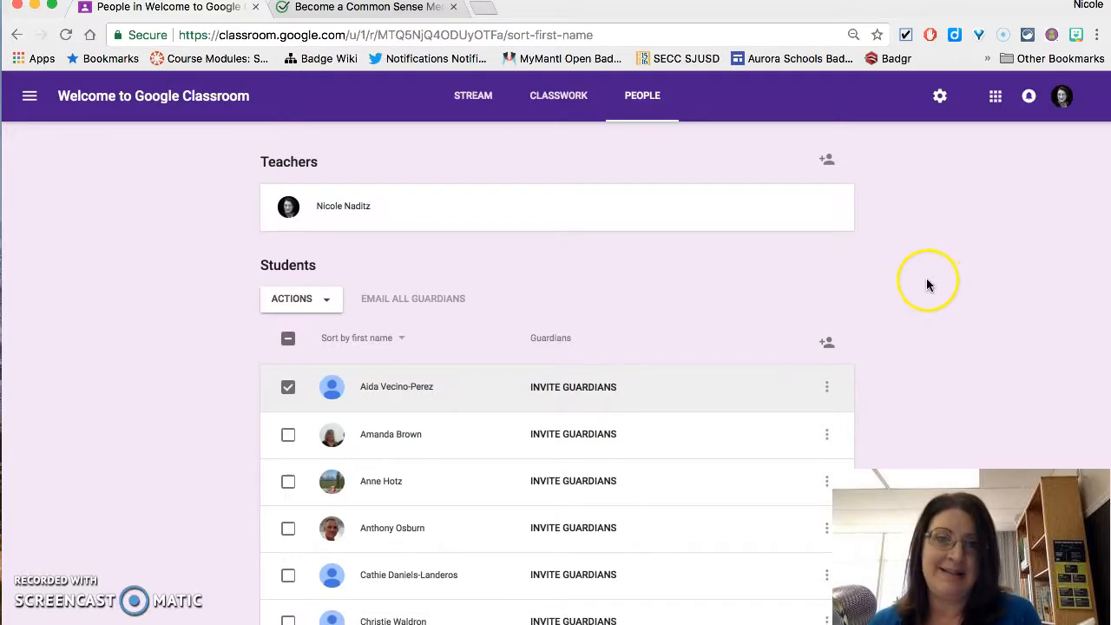
- Open one student's work page from the roster and filter it by Missing, Turned in and Returned with grade, then clear the filter
scroll(574, 279, "down", 4)
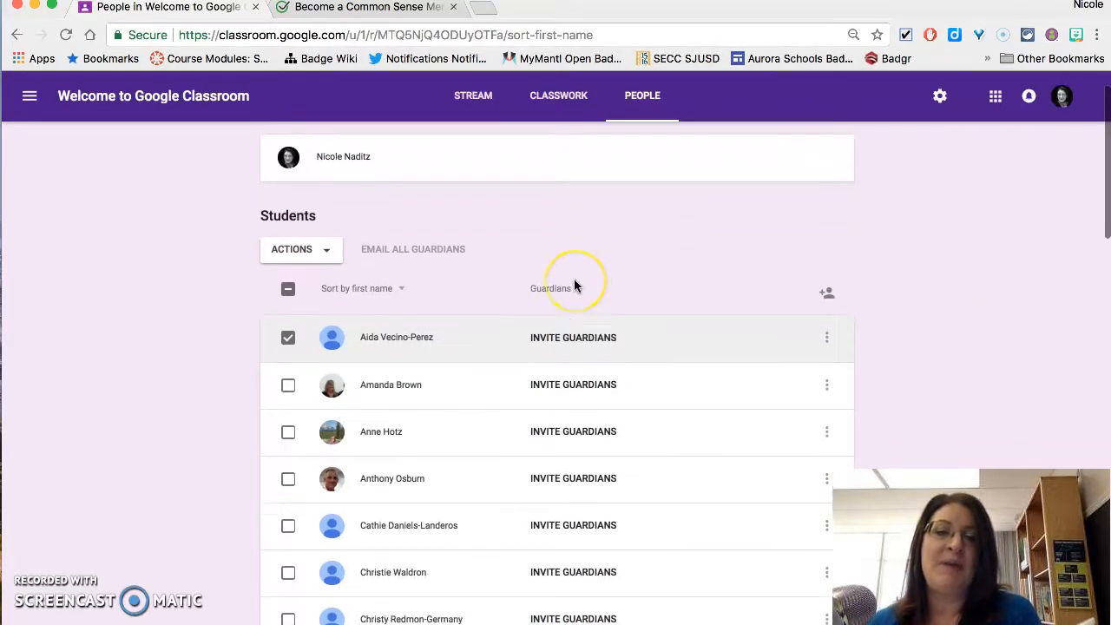
scroll(356, 412, "down", 8)
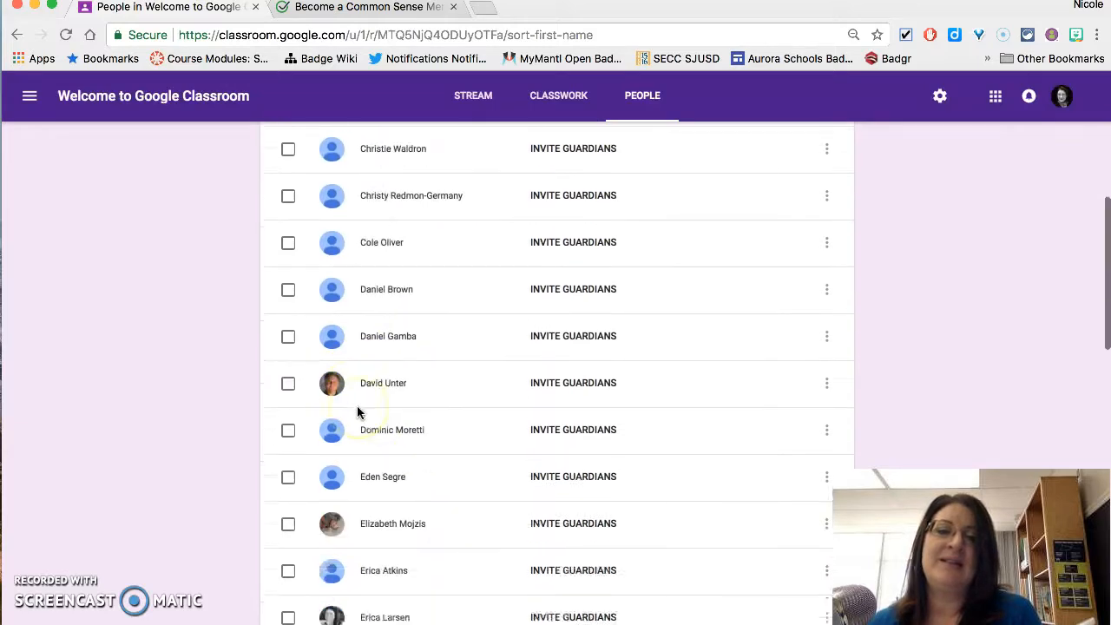
scroll(357, 413, "down", 2)
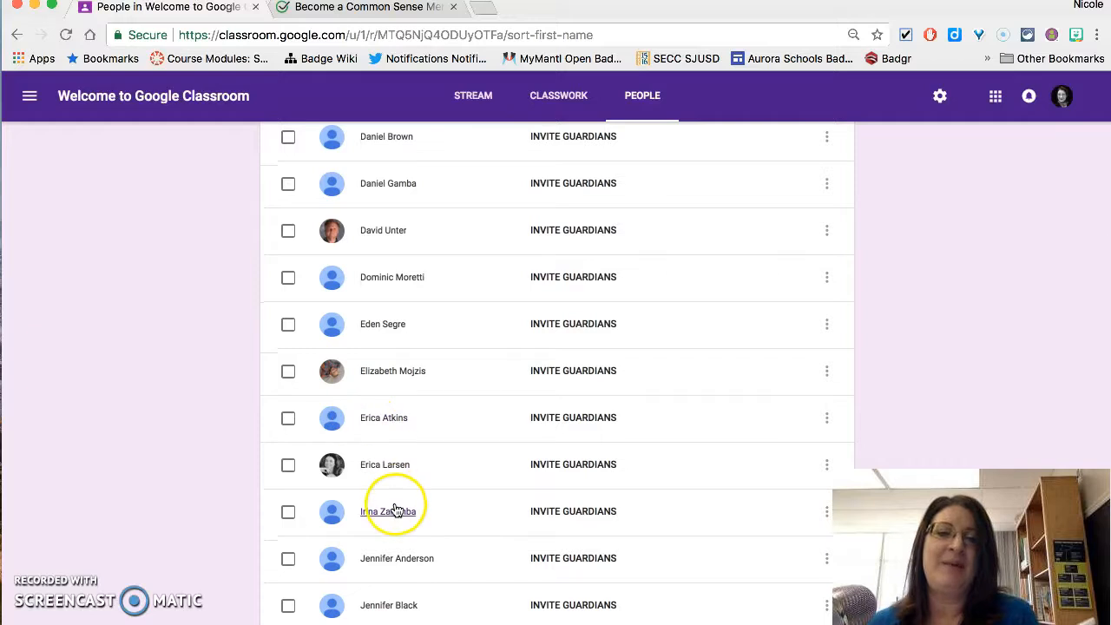
left_click(391, 513)
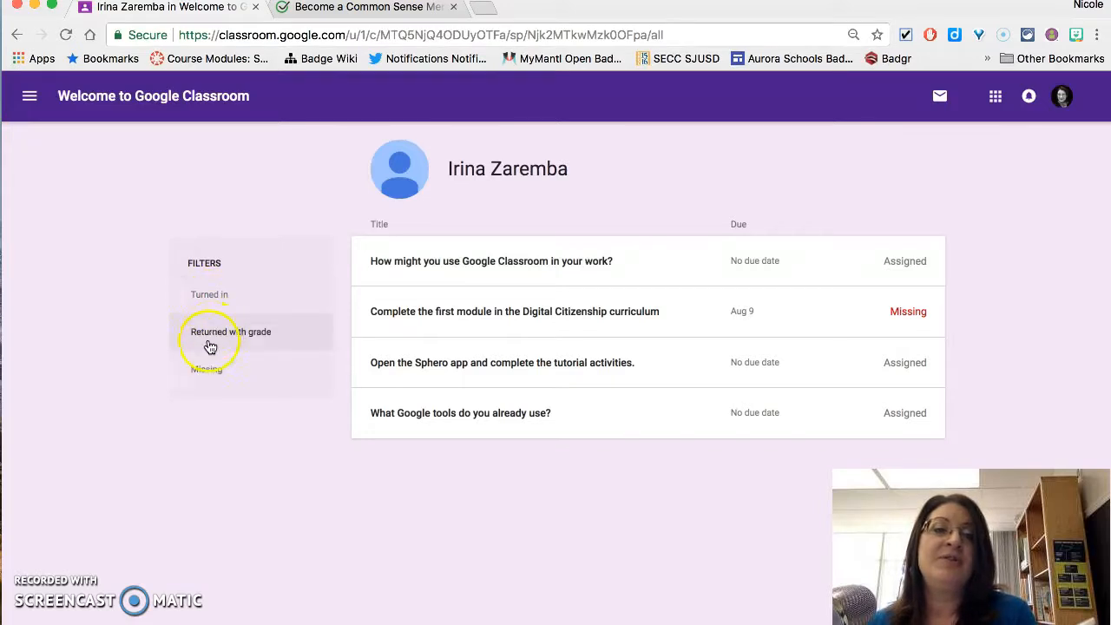
left_click(200, 371)
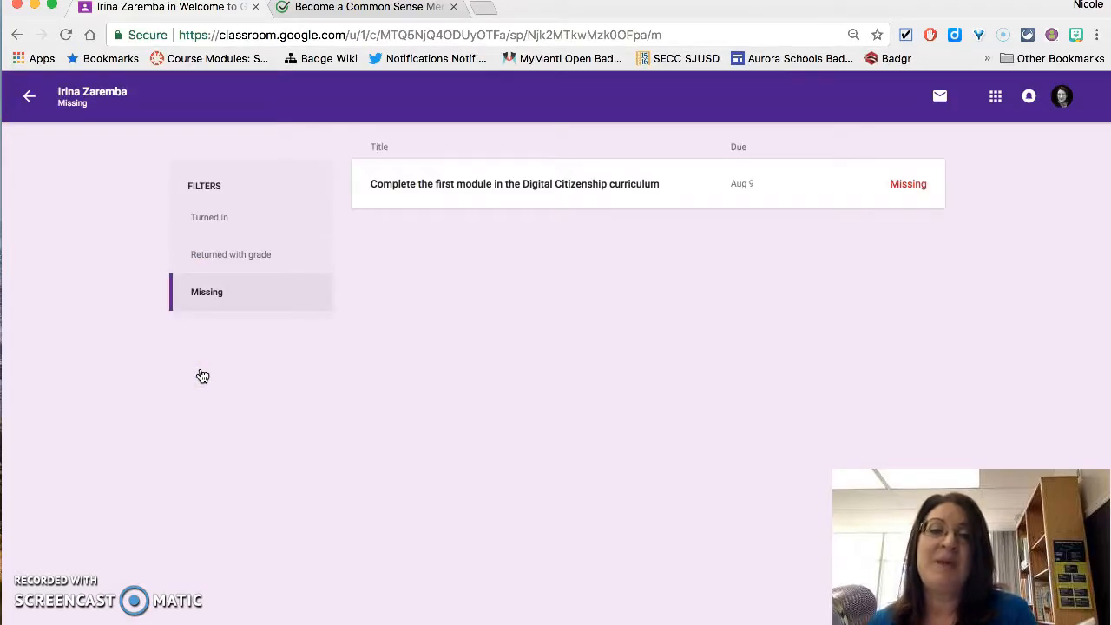
left_click(201, 217)
left_click(203, 250)
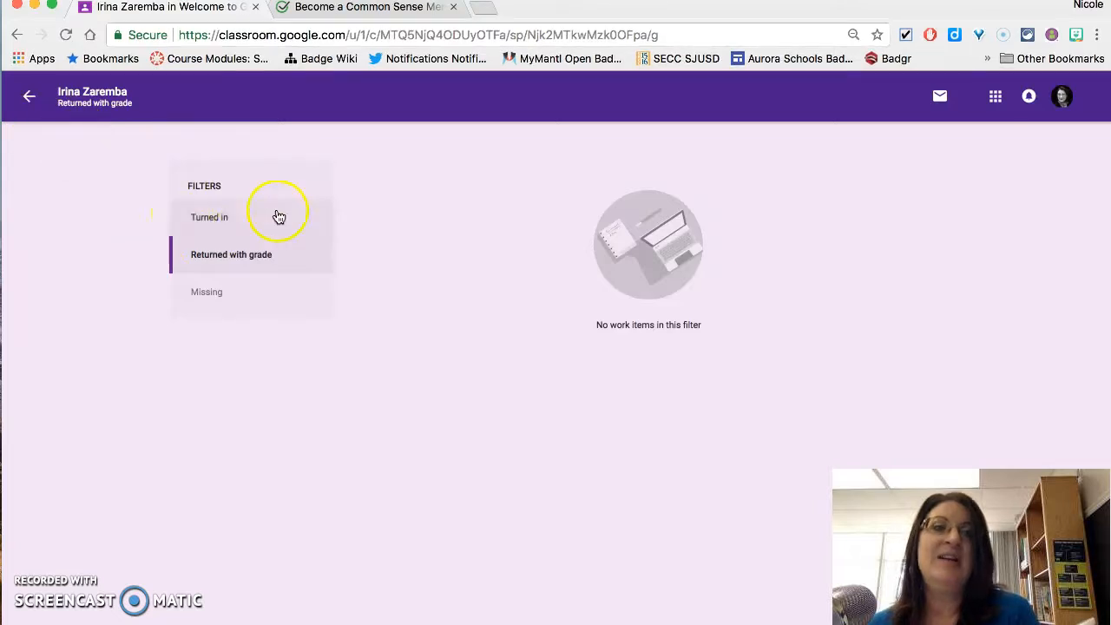
left_click(27, 100)
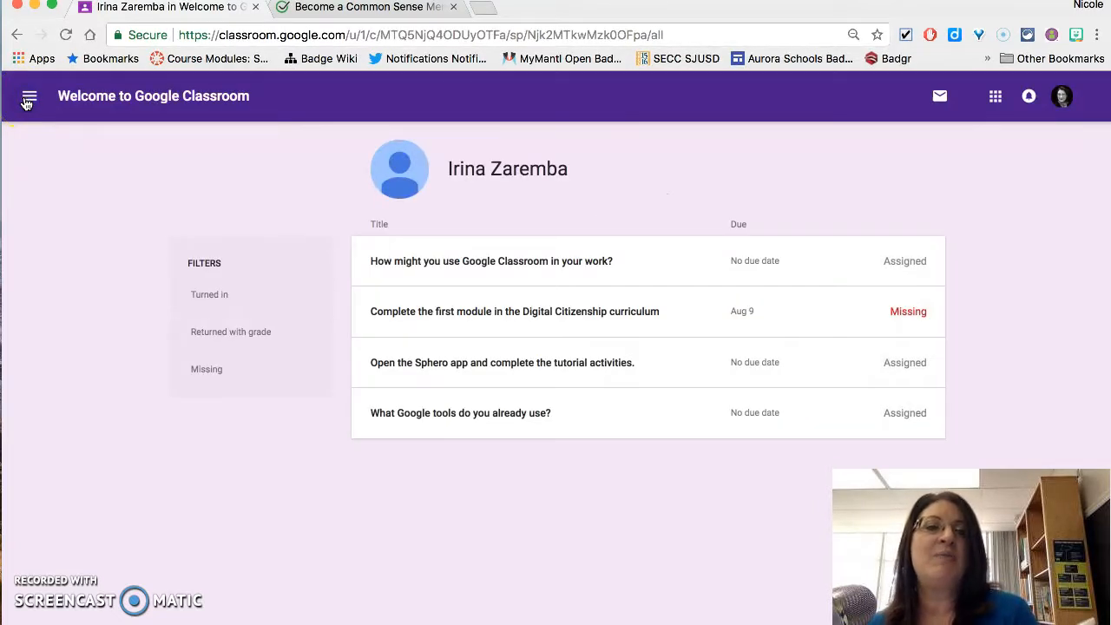
- Return to the class and start a new assignment on the Classwork page
left_click(161, 98)
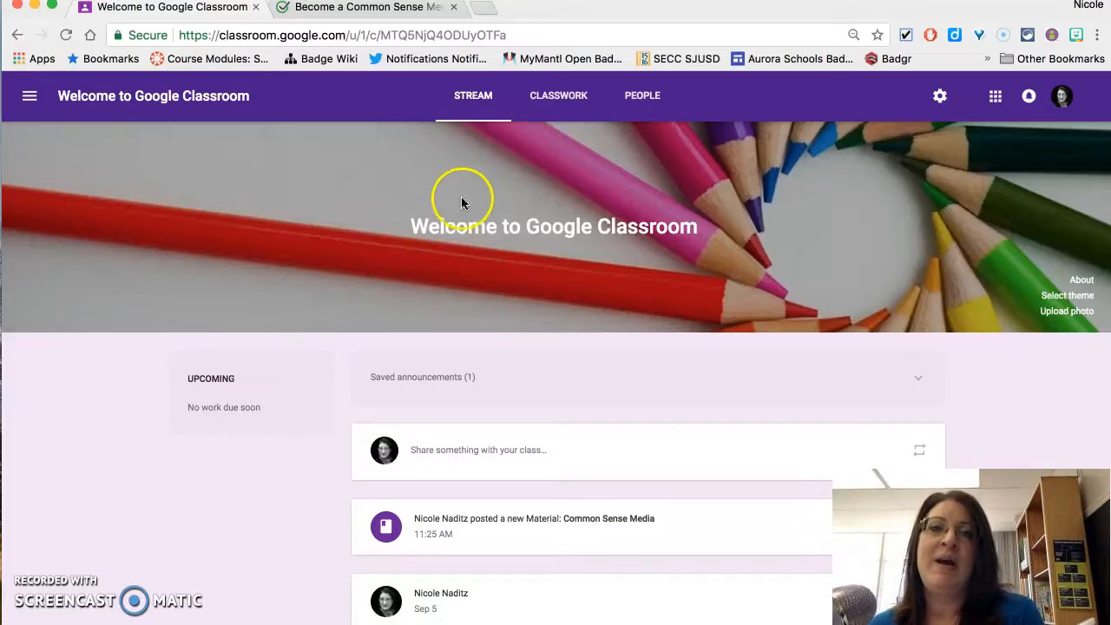
left_click(535, 106)
left_click(323, 147)
left_click(329, 191)
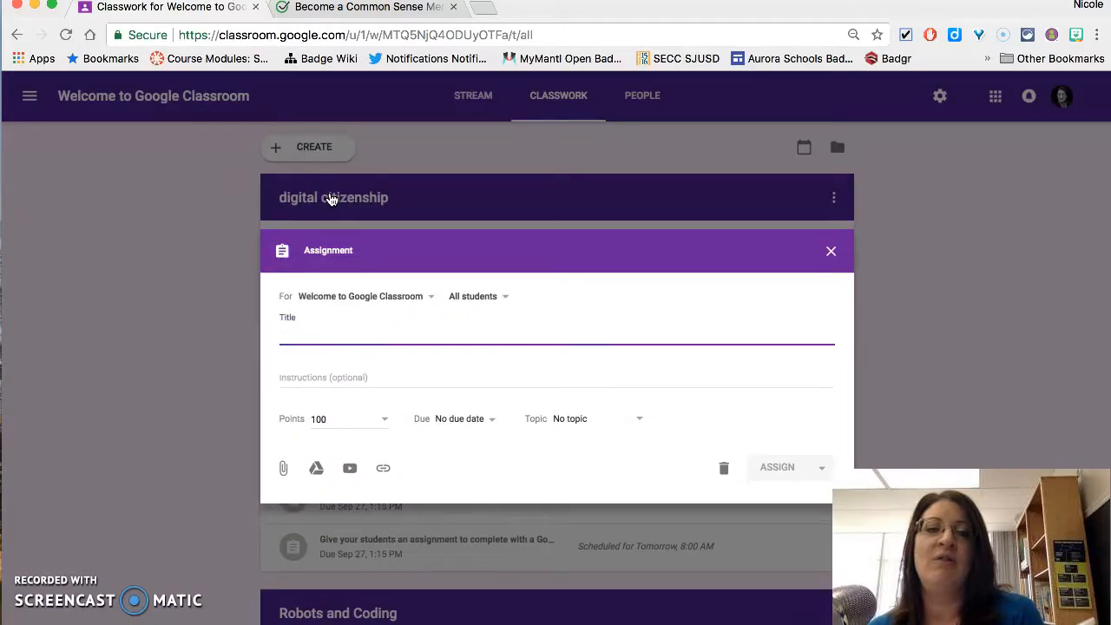